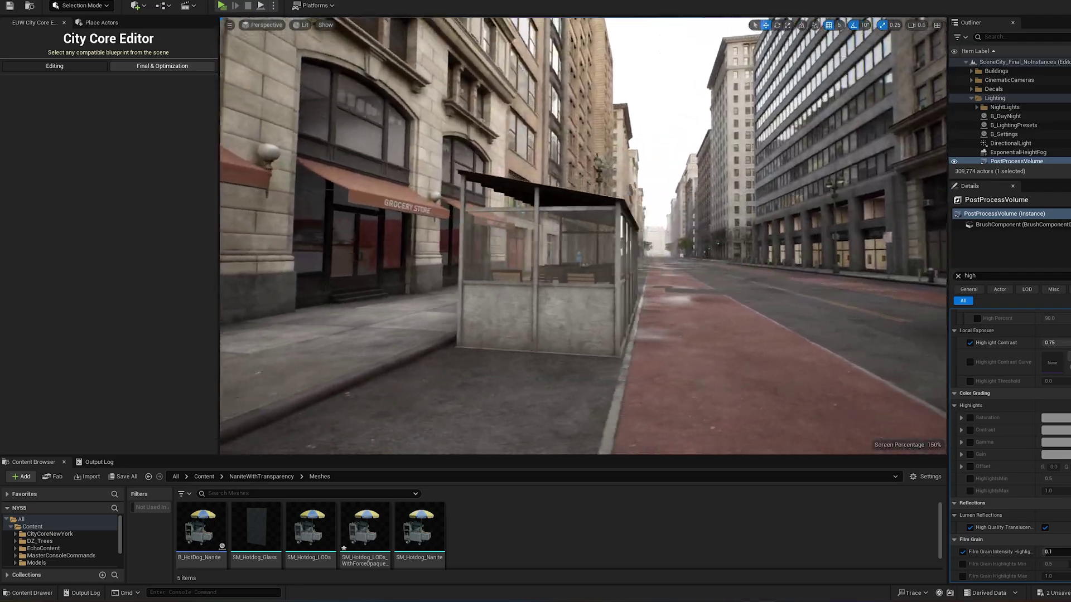
Examine the glass bus shelter in the street scene and the hot dog cart in the test level.
{"action": "key", "text": "w"}
{"action": "scroll", "coordinate": [584, 236], "scroll_direction": "up", "scroll_amount": 1}
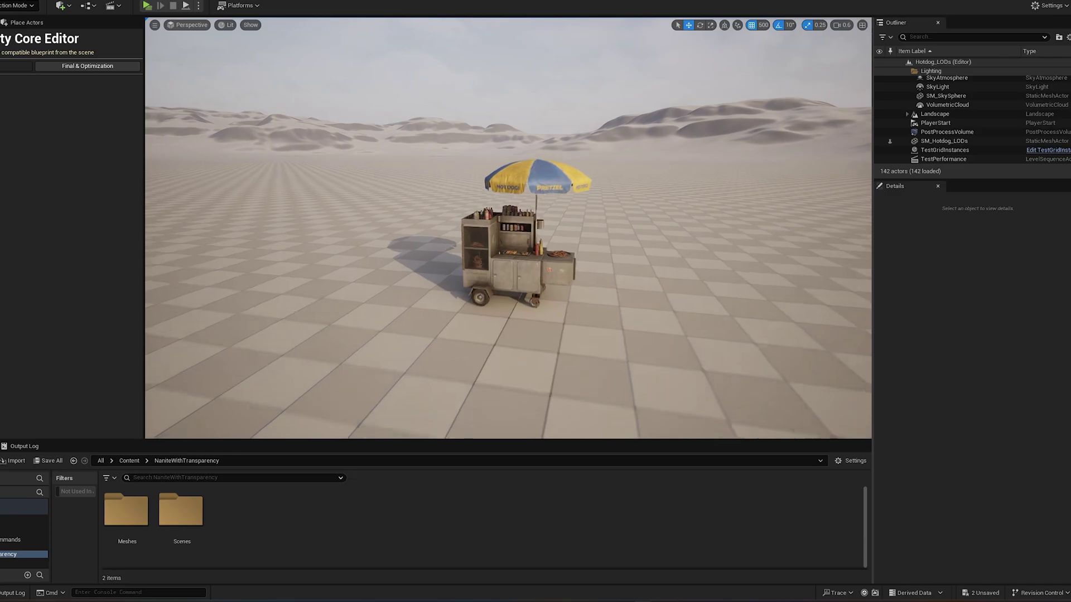
{"action": "key", "text": "w"}
{"action": "key", "text": "w"}
{"action": "mouse_move", "coordinate": [552, 335]}
{"action": "right_mouse_down"}
{"action": "mouse_move", "coordinate": [542, 324]}
{"action": "mouse_move", "coordinate": [549, 296]}
{"action": "mouse_move", "coordinate": [571, 328]}
{"action": "mouse_move", "coordinate": [558, 324]}
{"action": "right_mouse_up"}
{"action": "scroll", "coordinate": [552, 335], "scroll_direction": "down", "scroll_amount": 3}
{"action": "key", "text": "s"}
{"action": "key", "text": "a"}
{"action": "scroll", "coordinate": [572, 328], "scroll_direction": "up", "scroll_amount": 1}
{"action": "key", "text": "d"}
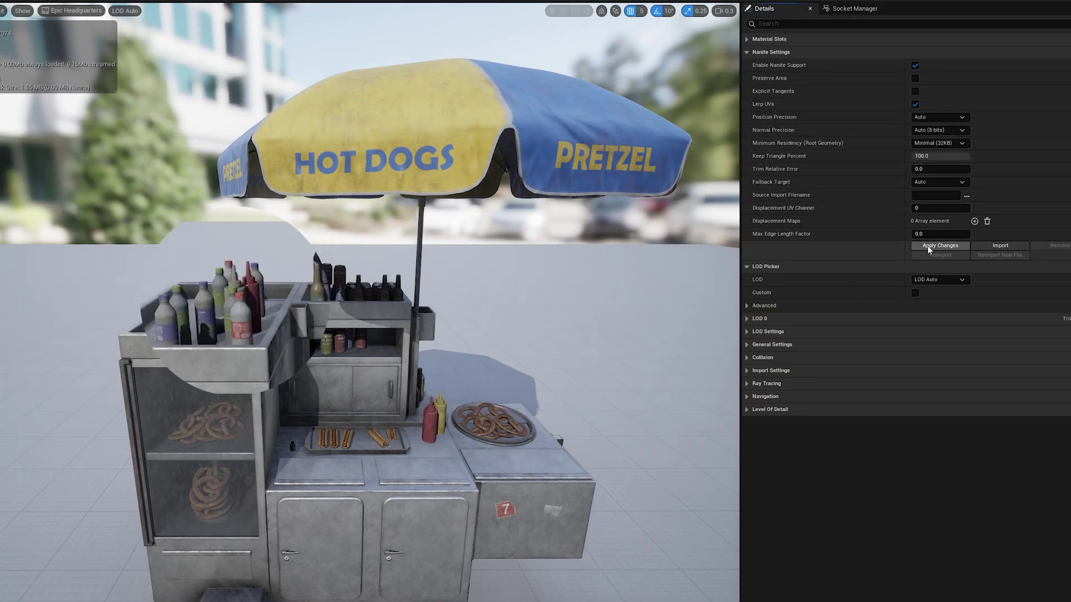
Apply the enabled Nanite support to the hot dog stand mesh.
{"action": "left_click", "coordinate": [928, 245]}
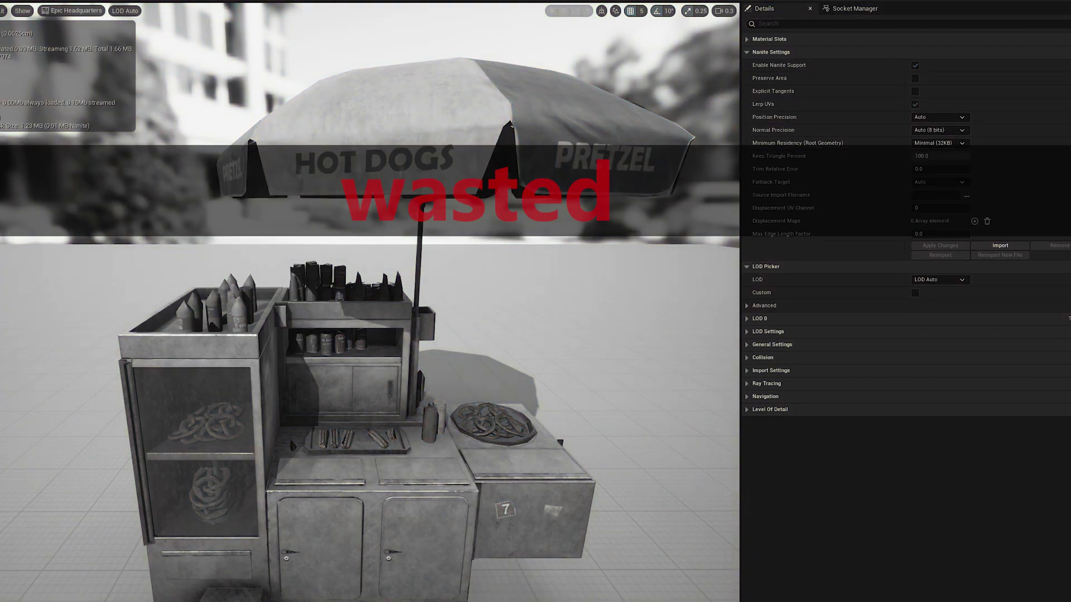
{"action": "key", "text": "s"}
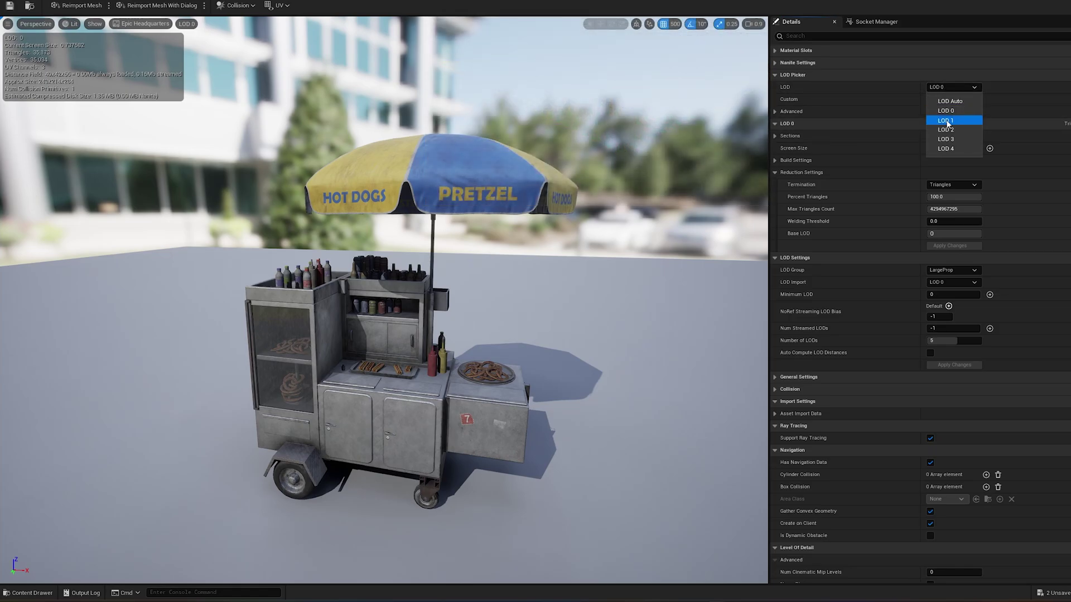
Preview the hot dog stand mesh at LOD 1, LOD 2, LOD 3 and LOD 4.
{"action": "left_click", "coordinate": [946, 121]}
{"action": "left_click", "coordinate": [953, 89]}
{"action": "left_click", "coordinate": [958, 130]}
{"action": "left_click", "coordinate": [954, 88]}
{"action": "left_click", "coordinate": [950, 139]}
{"action": "left_click", "coordinate": [954, 88]}
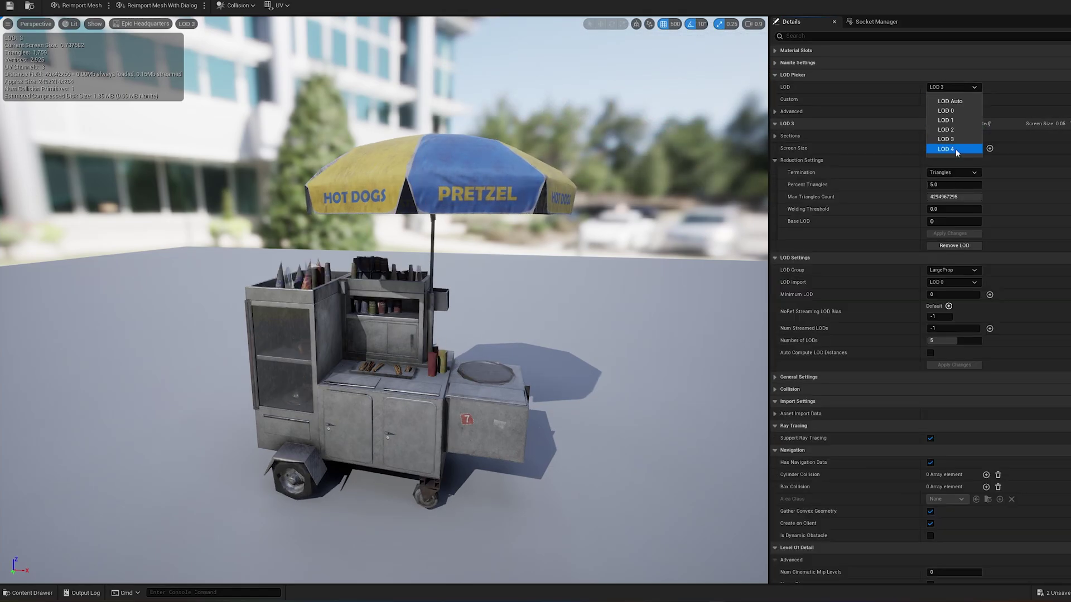
{"action": "left_click", "coordinate": [955, 149]}
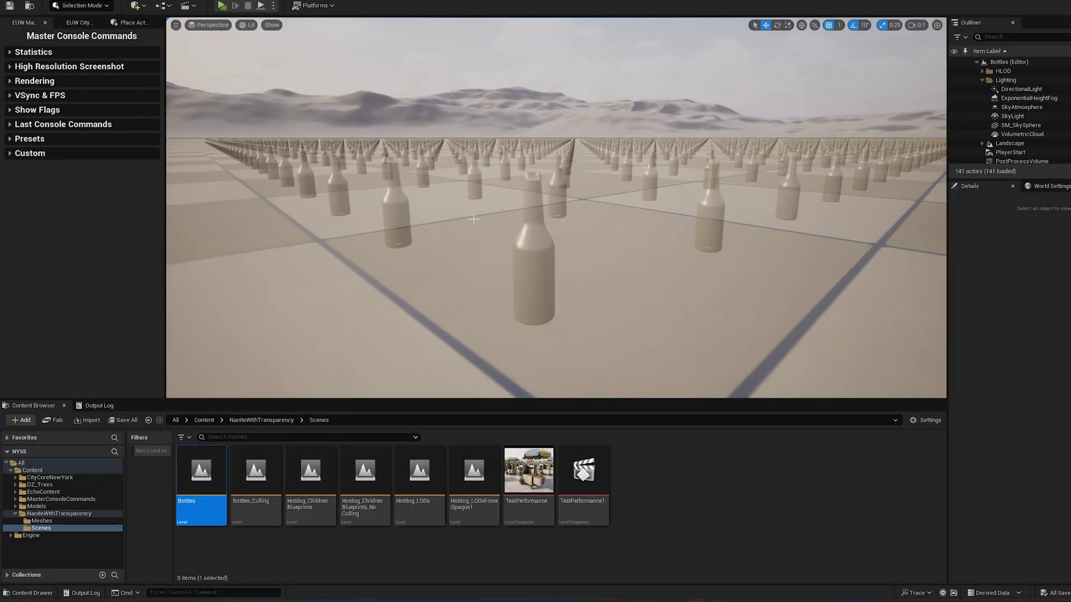
Display the Bottles level in the Shader Complexity view mode and examine the overlapping transparent bottles.
{"action": "left_click", "coordinate": [246, 25]}
{"action": "mouse_move", "coordinate": [299, 172]}
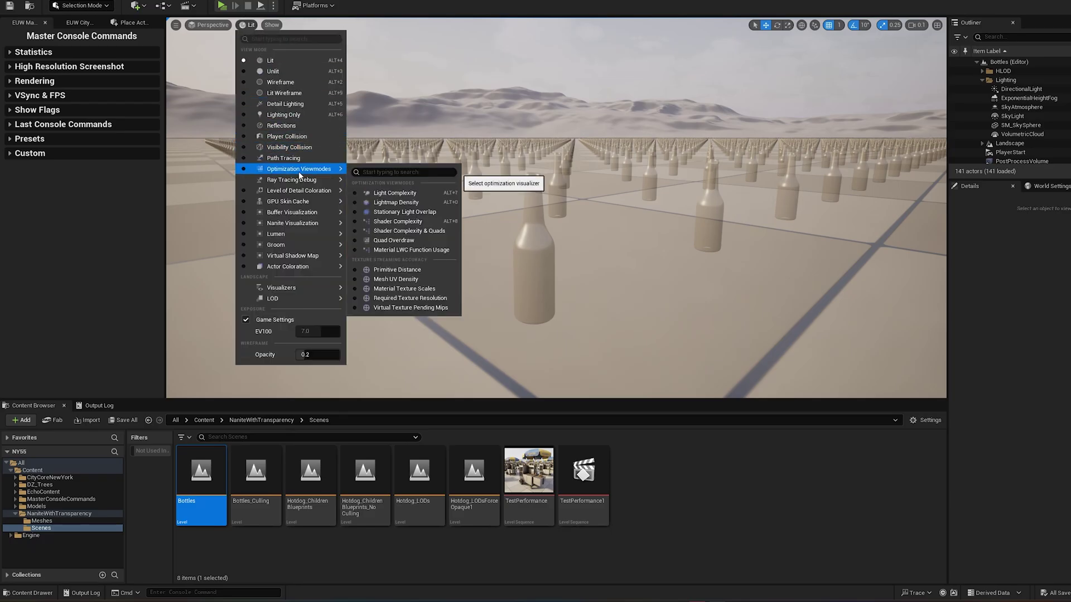
{"action": "left_click", "coordinate": [413, 222]}
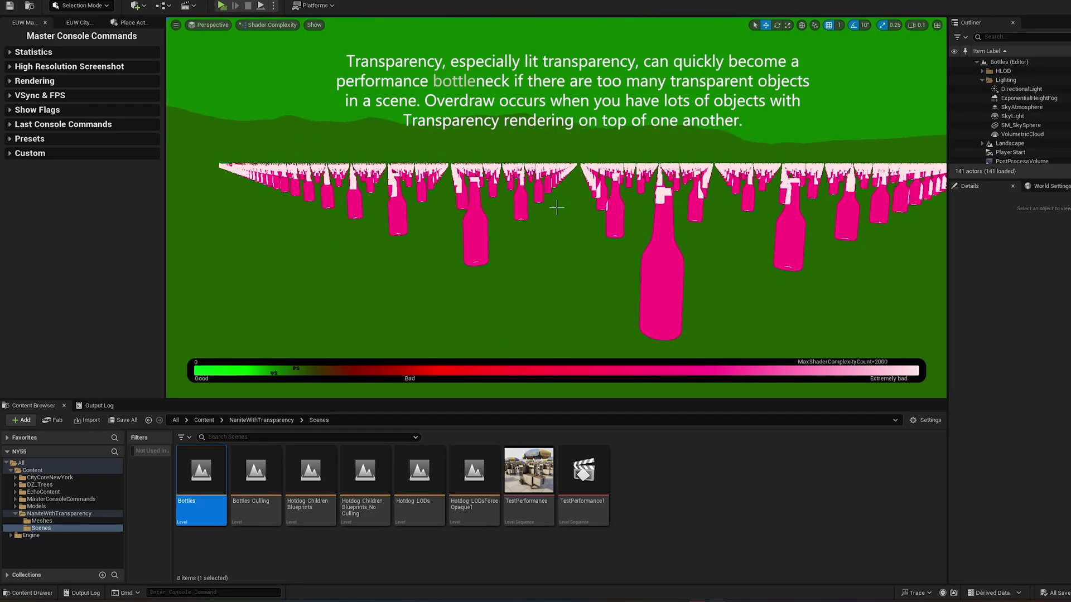
{"action": "key", "text": "q"}
{"action": "right_click_drag", "start_coordinate": [557, 207], "coordinate": [557, 208]}
{"action": "key", "text": "e"}
{"action": "scroll", "coordinate": [557, 208], "scroll_direction": "up", "scroll_amount": 1}
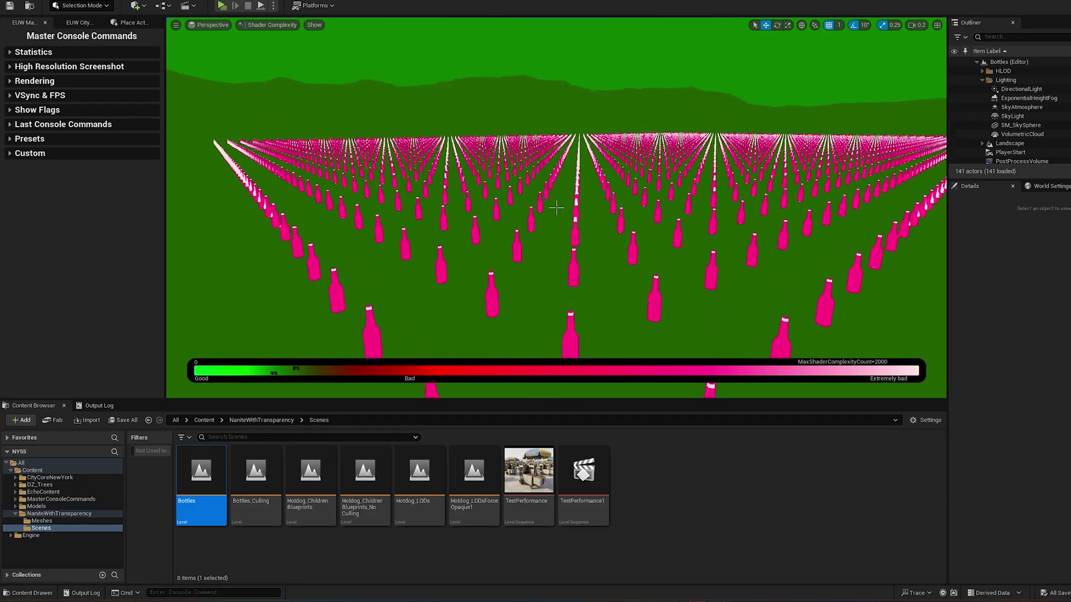
{"action": "scroll", "coordinate": [556, 208], "scroll_direction": "down", "scroll_amount": 5}
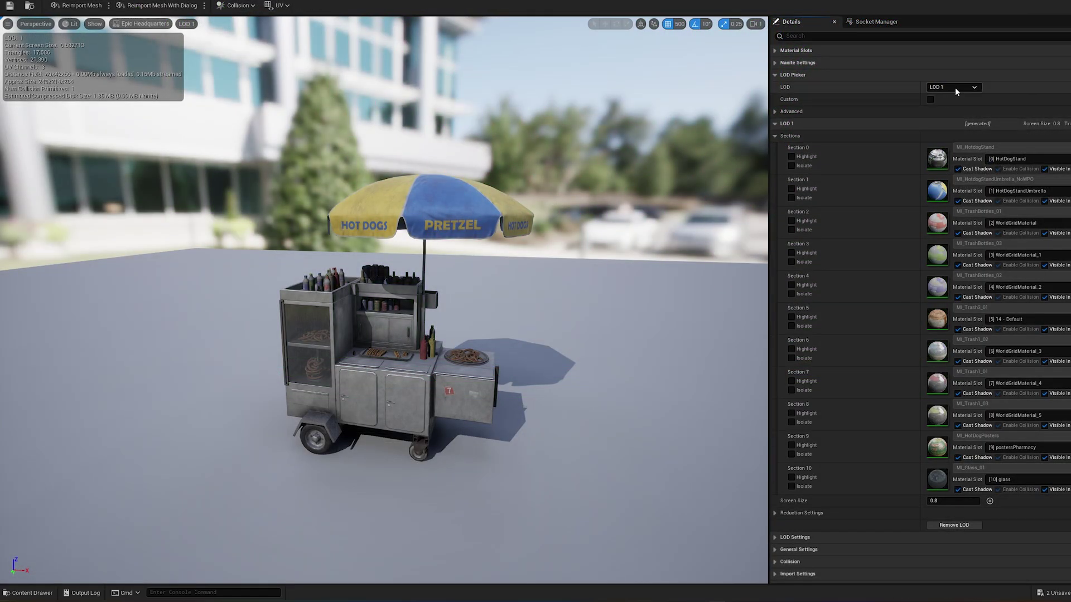
In LOD 3 of the hot dog stand mesh, reassign the glass material slot of Section 10 to HotDogStand and inspect the cabinet.
{"action": "left_click", "coordinate": [952, 87]}
{"action": "left_click", "coordinate": [948, 126]}
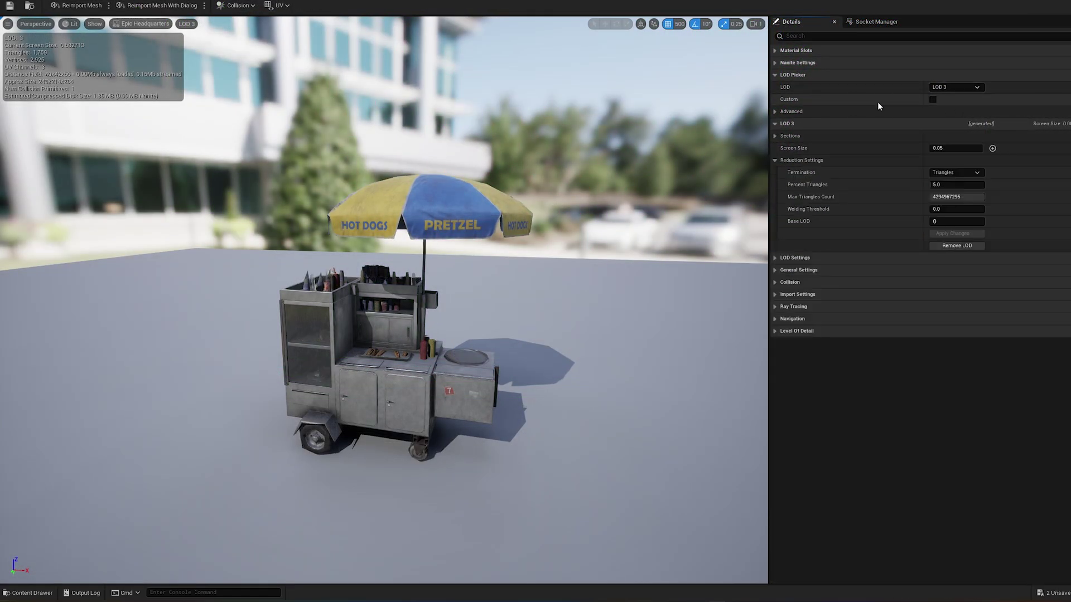
{"action": "left_click", "coordinate": [792, 132]}
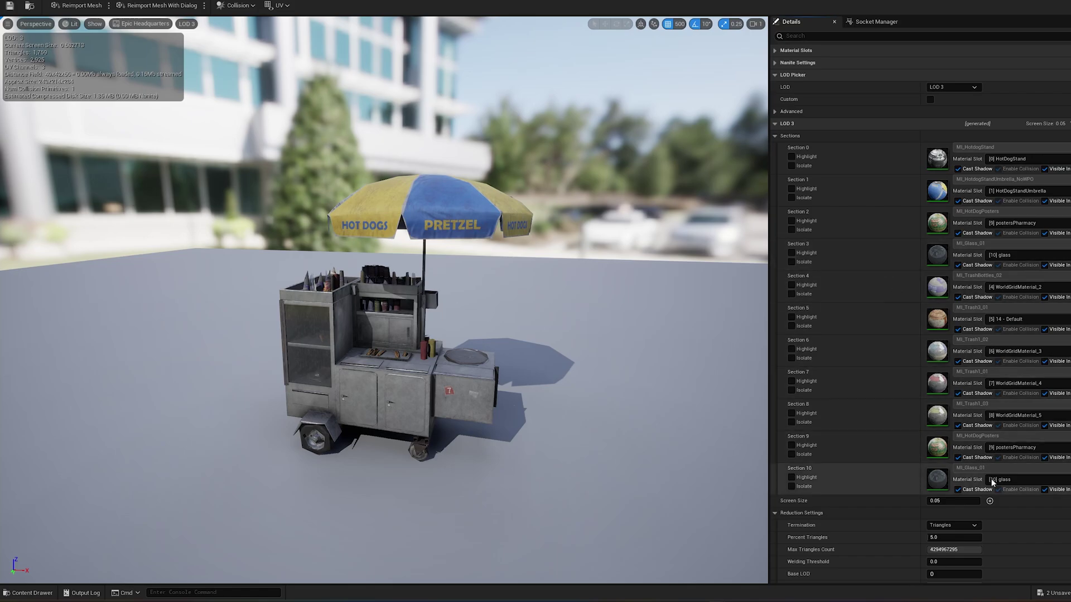
{"action": "left_click", "coordinate": [1009, 478]}
{"action": "left_click", "coordinate": [1020, 503]}
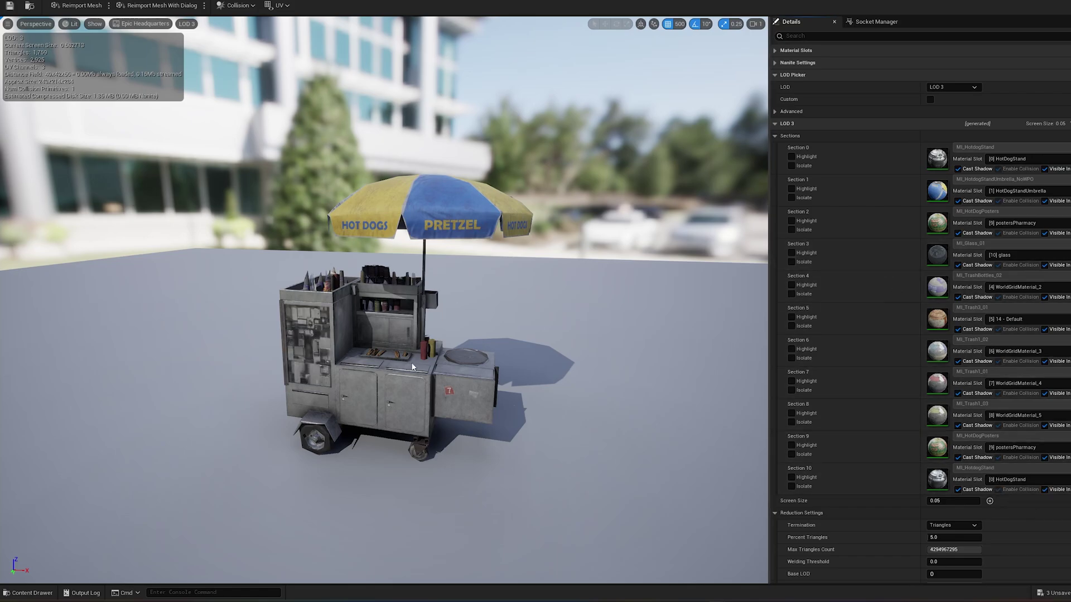
{"action": "key", "text": "w"}
{"action": "right_click_drag", "start_coordinate": [310, 344], "coordinate": [283, 342]}
{"action": "key", "text": "s"}
{"action": "scroll", "coordinate": [284, 343], "scroll_direction": "down", "scroll_amount": 3}
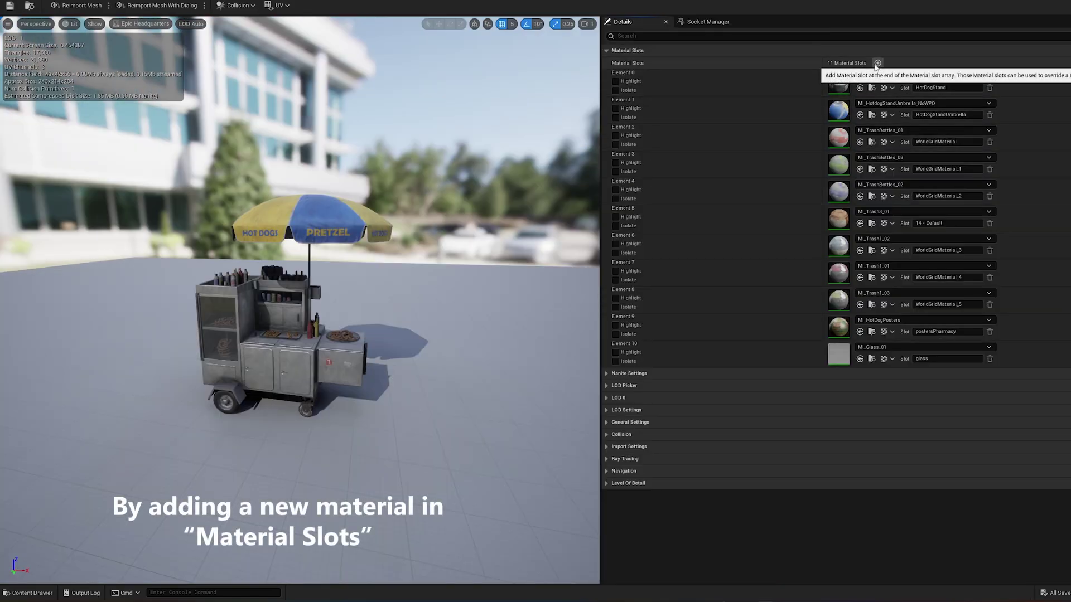
Add a new material slot to the hot dog stand mesh and assign the MI_simple_01 material to it.
{"action": "left_click", "coordinate": [877, 63]}
{"action": "left_click", "coordinate": [883, 374]}
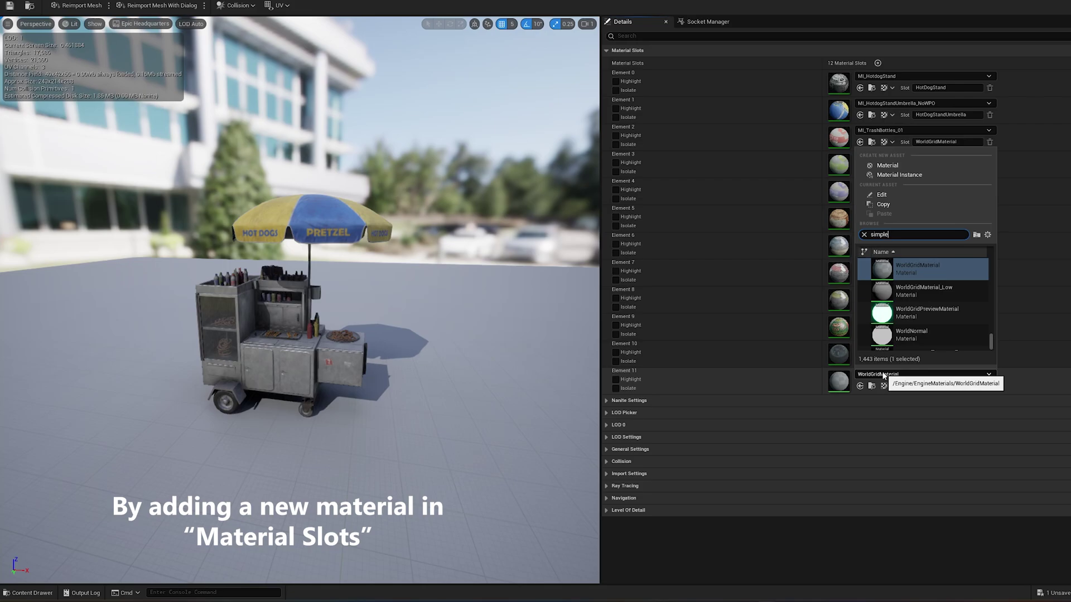
{"action": "key", "text": "Escape"}
{"action": "left_click", "coordinate": [635, 52]}
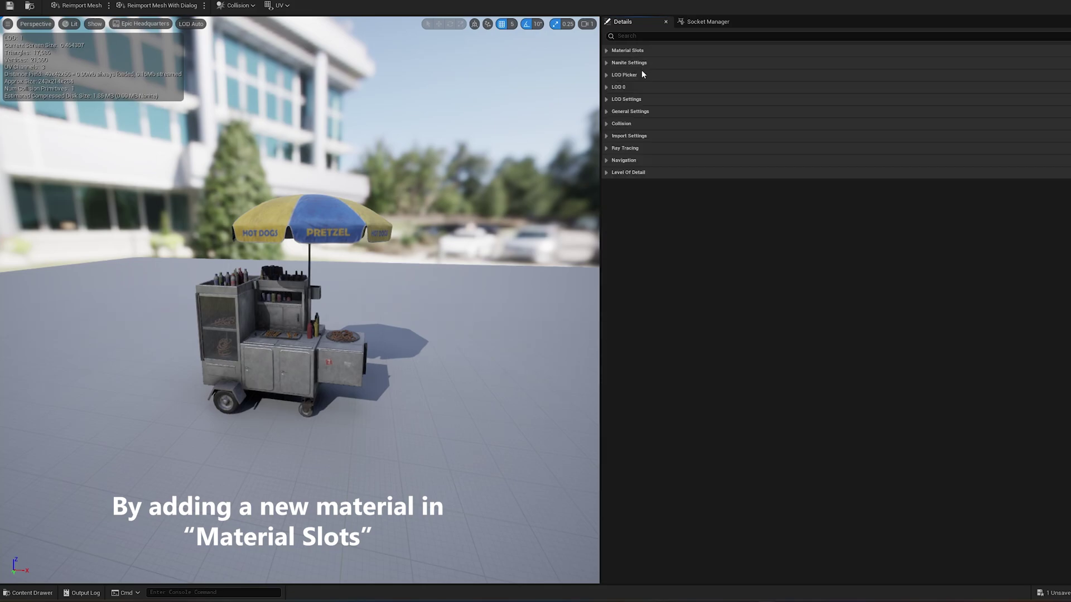
In LOD 4 of the hot dog stand mesh, set the material slot of Section 4 to MI_simple_01.
{"action": "left_click", "coordinate": [624, 75]}
{"action": "left_click", "coordinate": [853, 87]}
{"action": "left_click", "coordinate": [851, 144]}
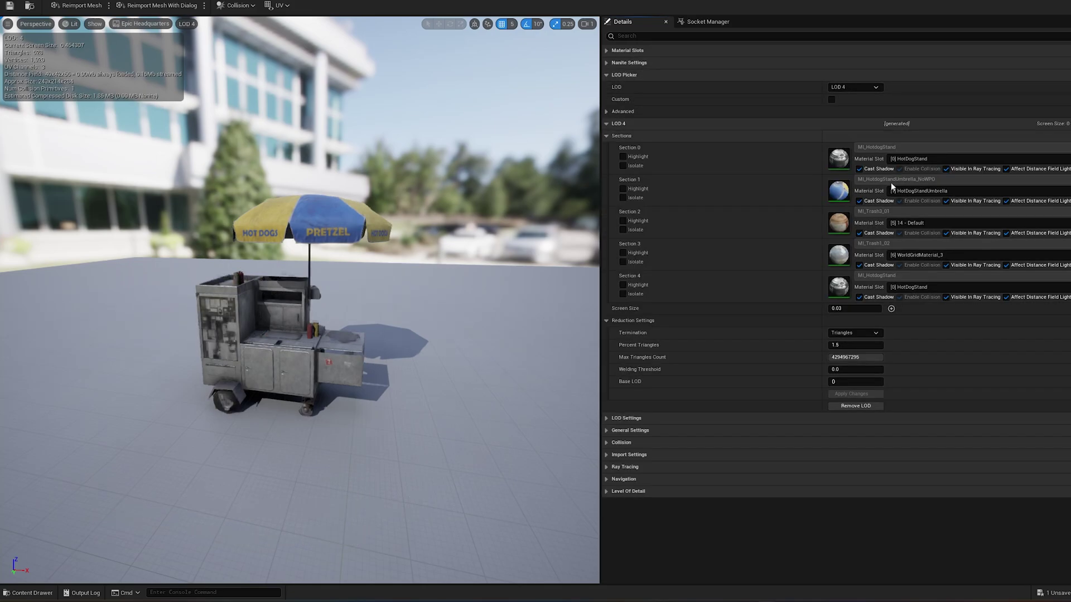
{"action": "left_click", "coordinate": [952, 289]}
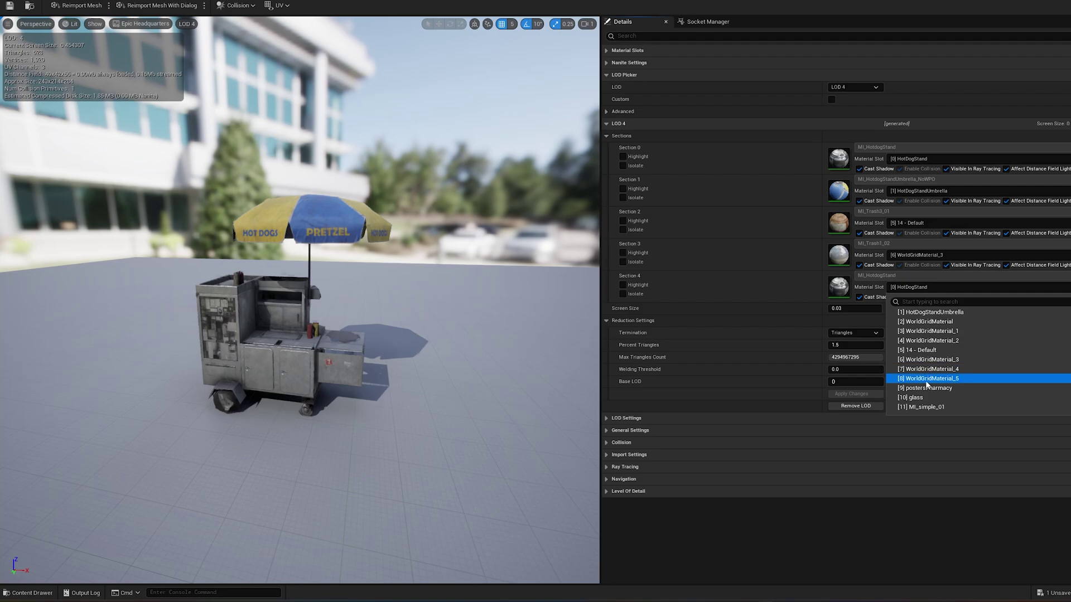
{"action": "left_click", "coordinate": [927, 406]}
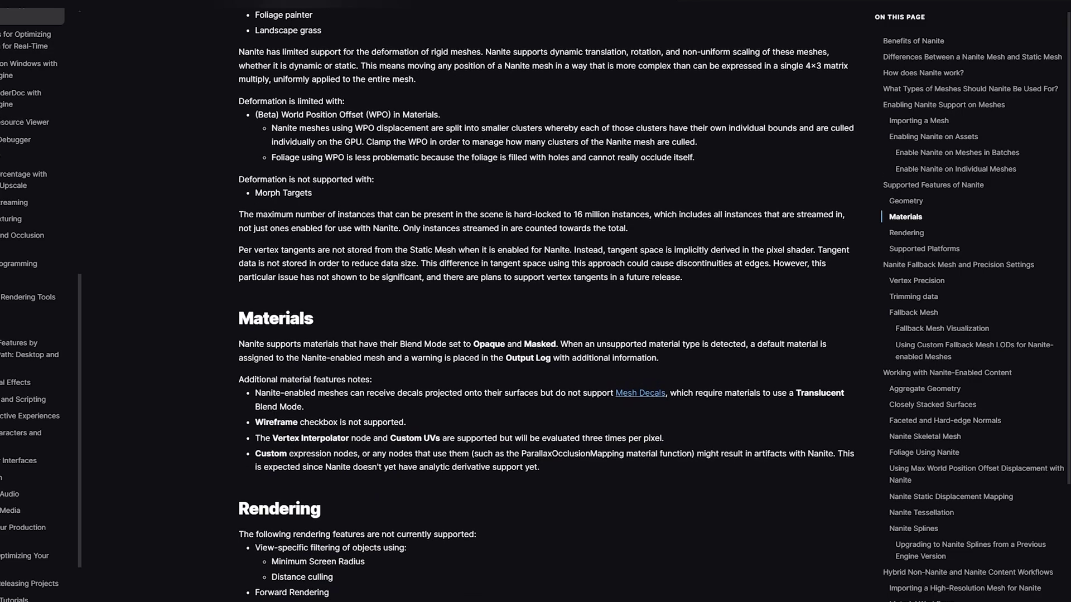
Read the Materials and Rendering sections on supported features in the Nanite documentation.
{"action": "scroll", "coordinate": [547, 301], "scroll_direction": "down", "scroll_amount": 2}
{"action": "scroll", "coordinate": [546, 301], "scroll_direction": "down", "scroll_amount": 1}
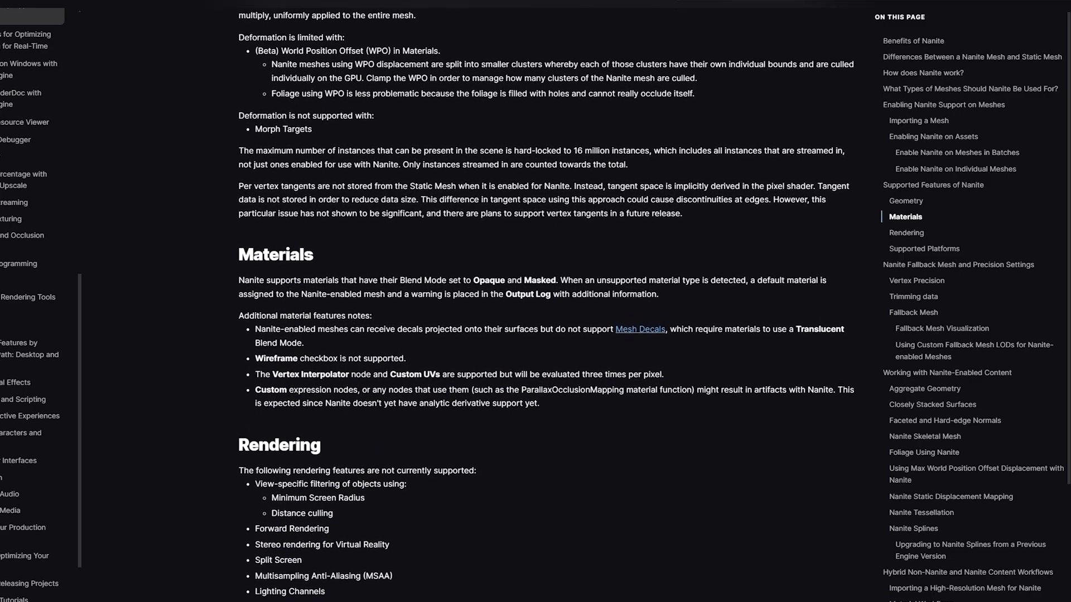
{"action": "scroll", "coordinate": [547, 301], "scroll_direction": "down", "scroll_amount": 2}
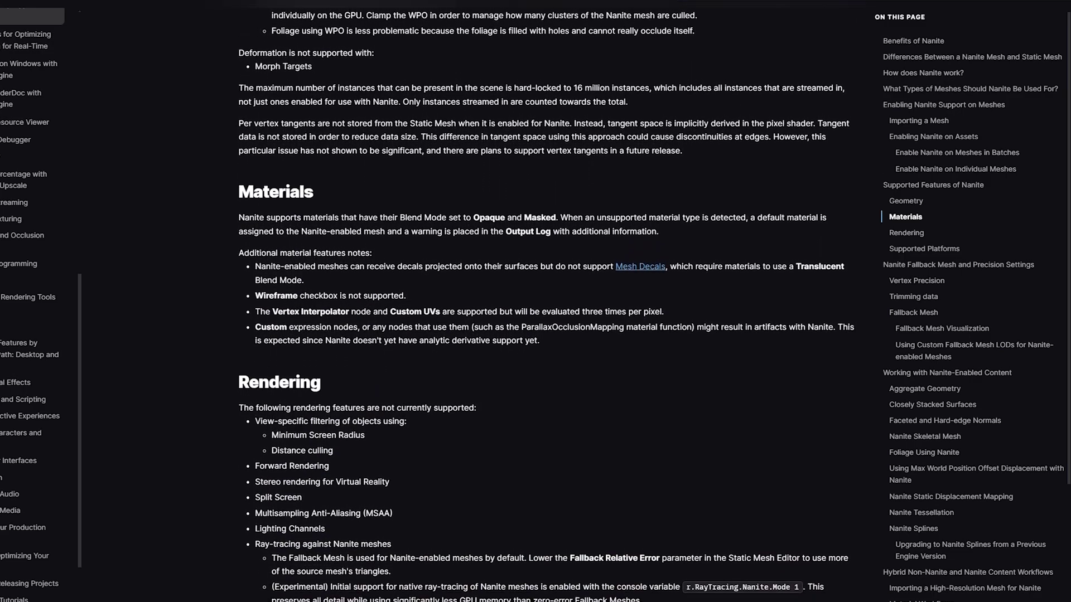
{"action": "scroll", "coordinate": [546, 301], "scroll_direction": "down", "scroll_amount": 2}
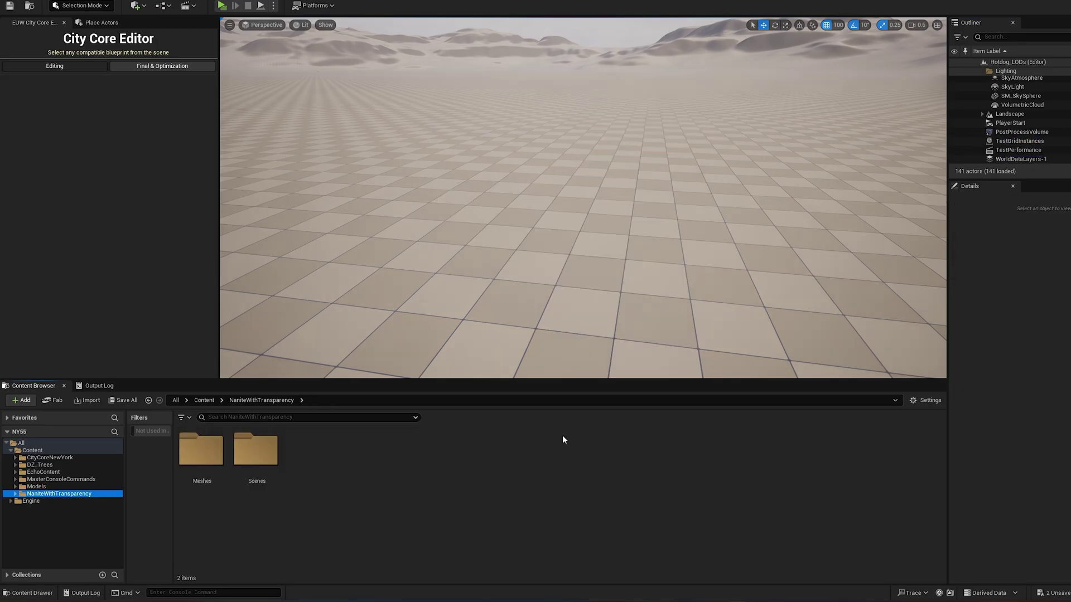
Create an Actor Blueprint class named B_HotdogStandNanite in the NaniteWithTransparency folder.
{"action": "right_click", "coordinate": [562, 435]}
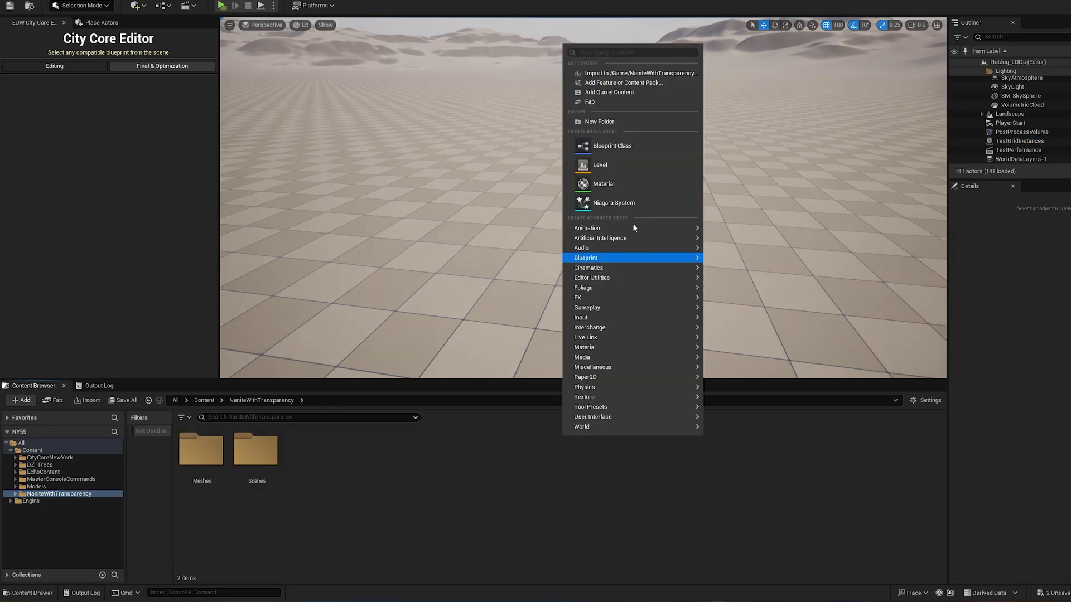
{"action": "left_click", "coordinate": [647, 147]}
{"action": "left_click", "coordinate": [508, 226]}
{"action": "type", "text": "B_HotdogStandNanite"}
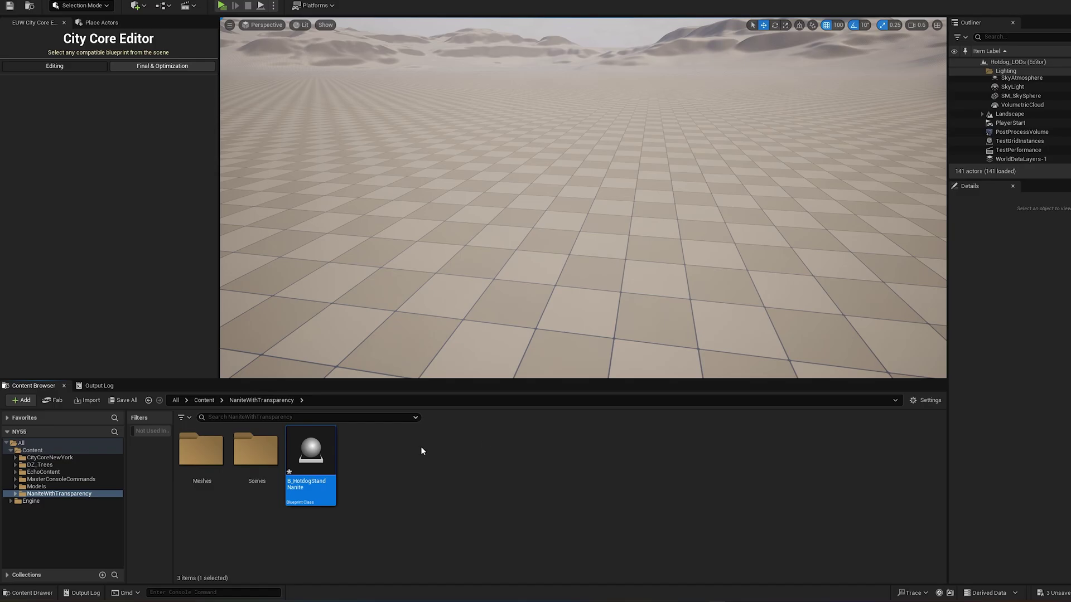
Open the B_HotdogStandNanite blueprint and add a Static Mesh component named HotdogStand.
{"action": "double_click", "coordinate": [301, 463]}
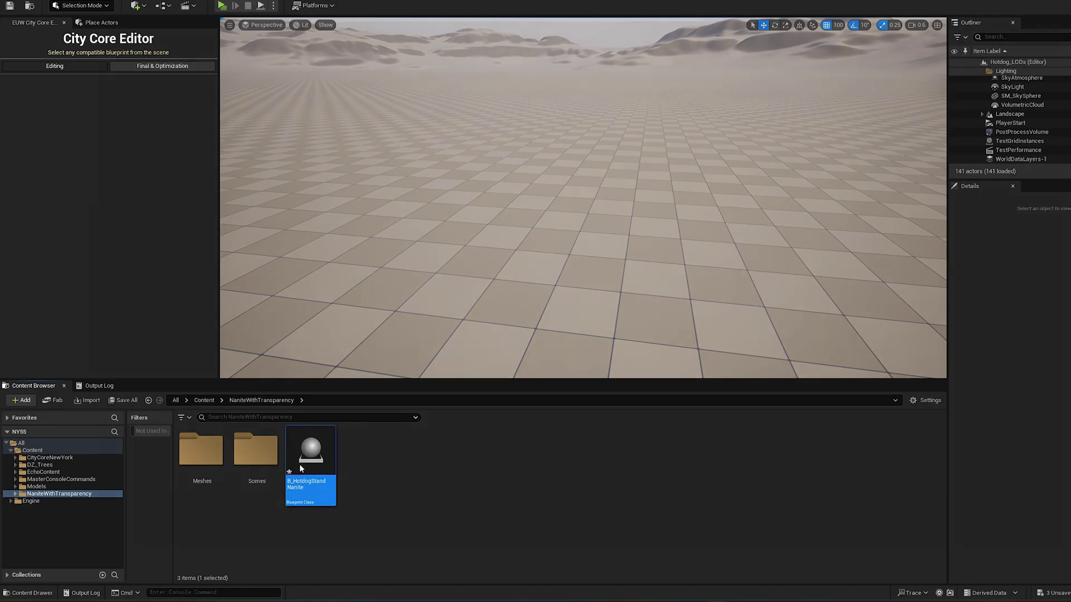
{"action": "left_click", "coordinate": [24, 39]}
{"action": "type", "text": "static"}
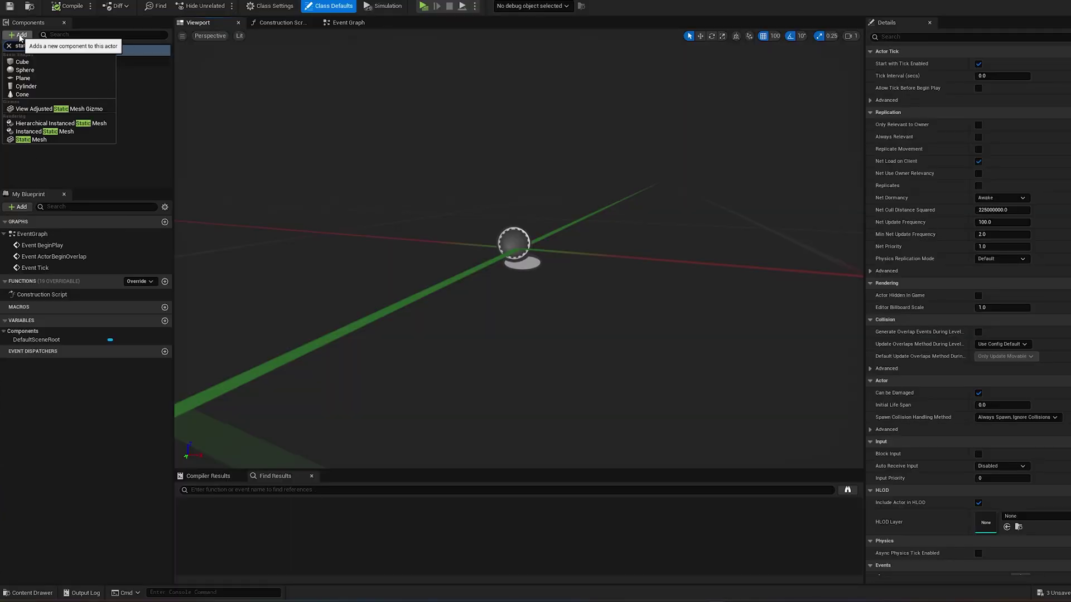
{"action": "left_click", "coordinate": [42, 139]}
{"action": "type", "text": "HotdogStand"}
{"action": "key", "text": "Return"}
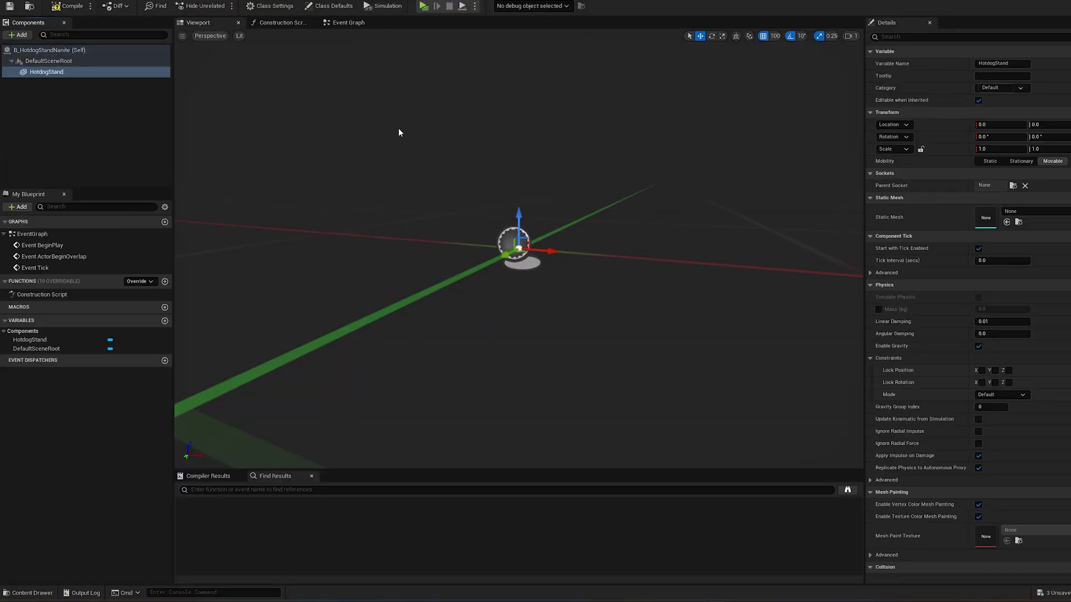
Assign the SM_Hotdog_Nanite mesh to the HotdogStand component and frame it in the viewport.
{"action": "left_click", "coordinate": [1018, 214]}
{"action": "left_click", "coordinate": [1038, 341]}
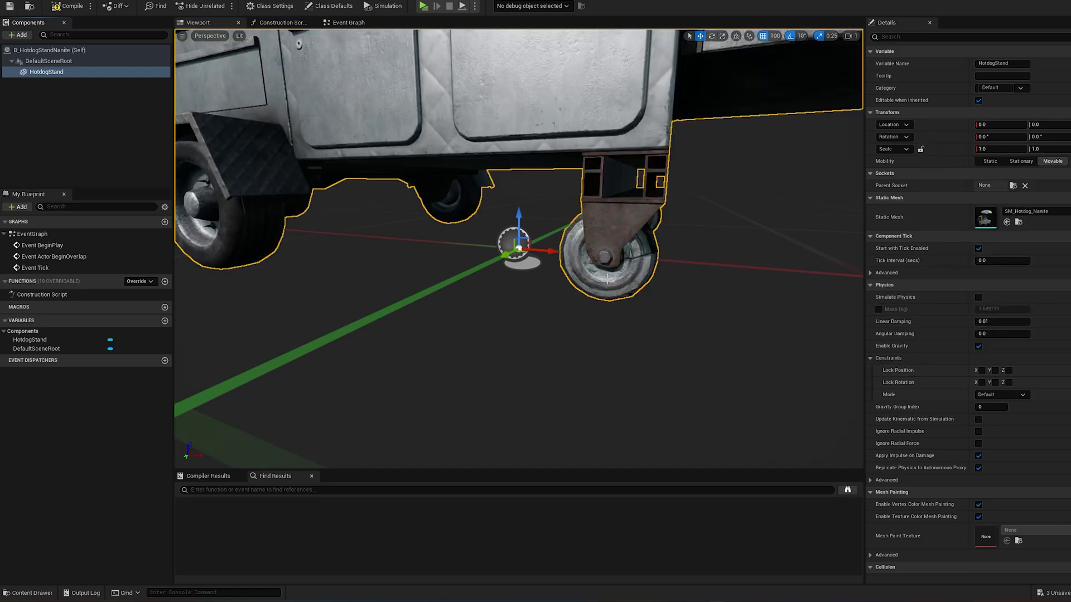
{"action": "key", "text": "f"}
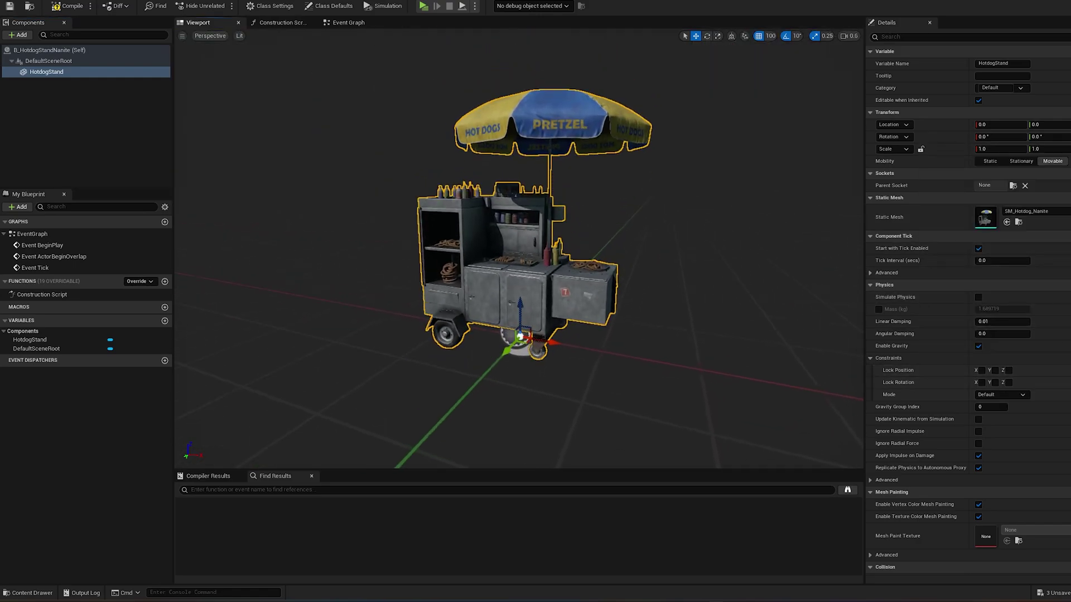
Add a second Static Mesh component named Glass under the scene root.
{"action": "left_click", "coordinate": [109, 134]}
{"action": "left_click", "coordinate": [19, 34]}
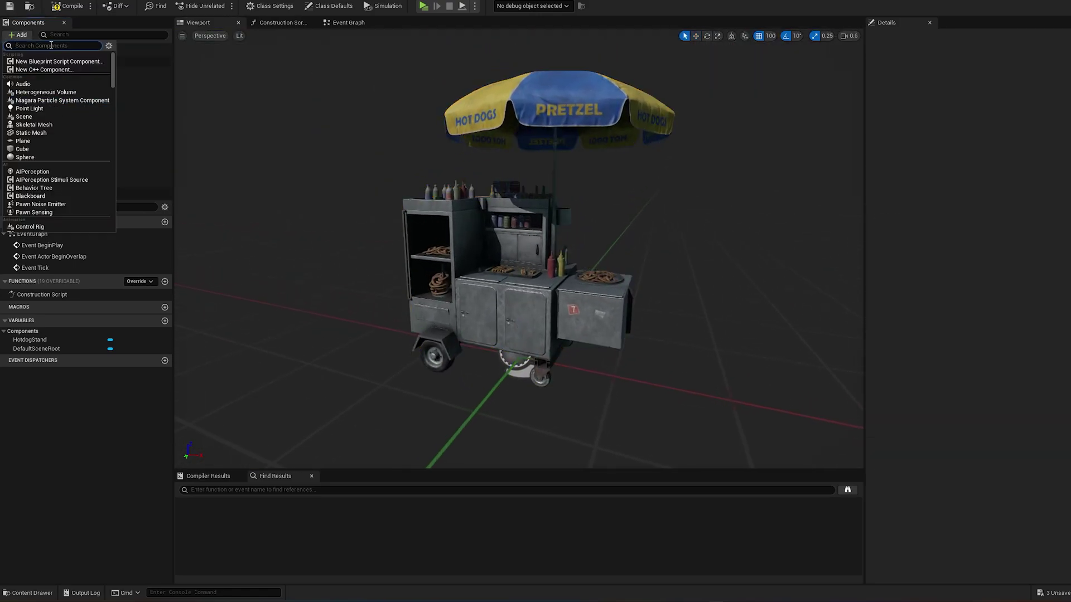
{"action": "type", "text": "stati"}
{"action": "left_click", "coordinate": [31, 141]}
{"action": "type", "text": "Glass"}
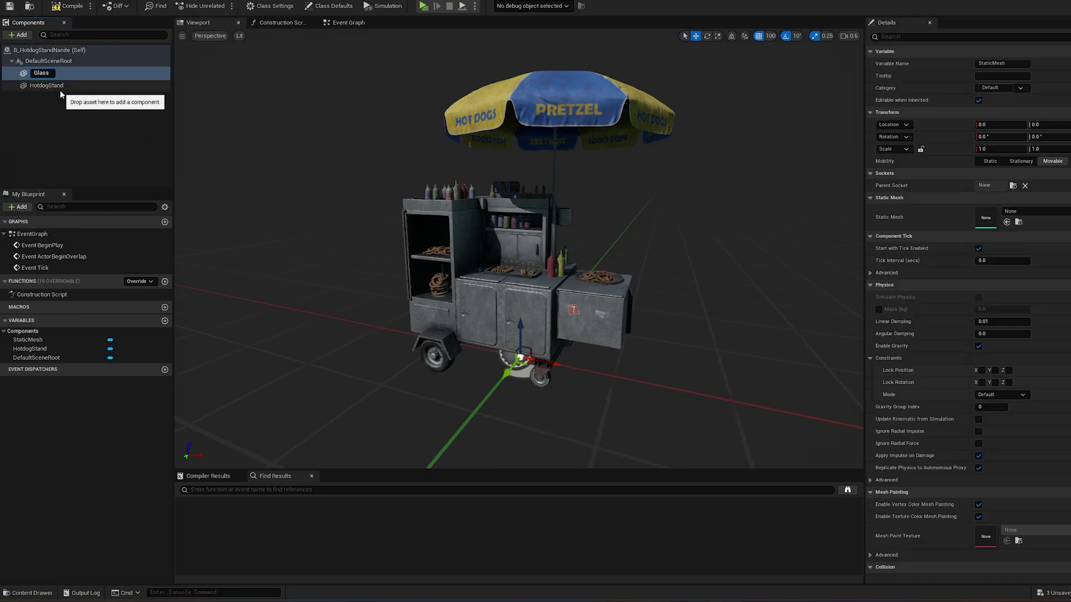
{"action": "key", "text": "Return"}
Assign the SM_Hotdog_Glass mesh to the Glass component.
{"action": "left_click", "coordinate": [55, 74]}
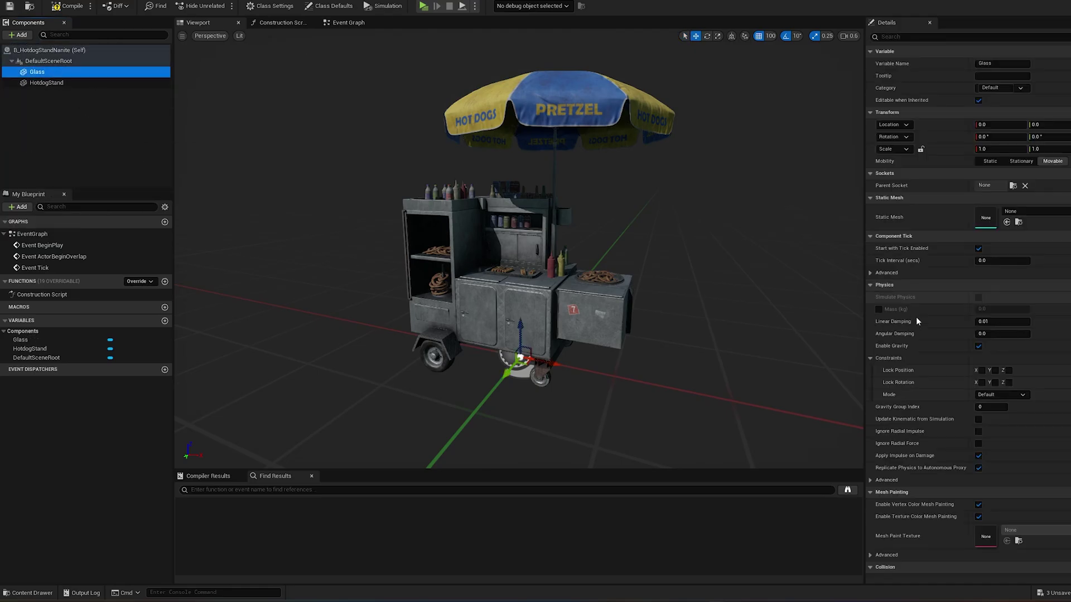
{"action": "left_click", "coordinate": [1018, 215]}
{"action": "type", "text": "glass"}
{"action": "left_click", "coordinate": [1053, 309]}
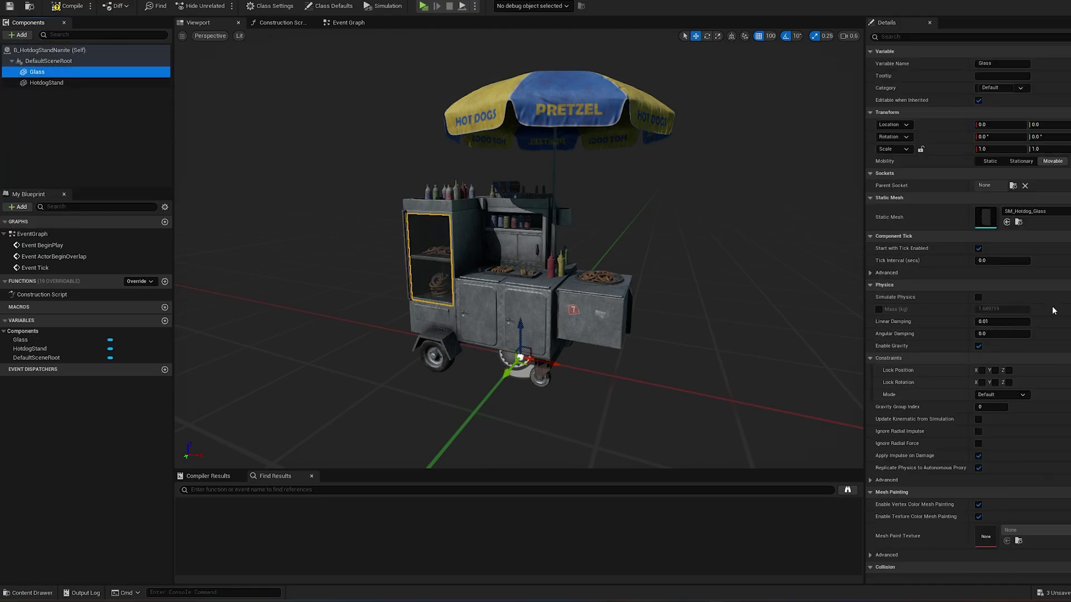
{"action": "right_click_drag", "start_coordinate": [515, 379], "coordinate": [504, 409]}
Set the Glass component's Desired Max Draw Distance to 5000 and save the blueprint.
{"action": "left_click", "coordinate": [912, 38]}
{"action": "type", "text": "distan"}
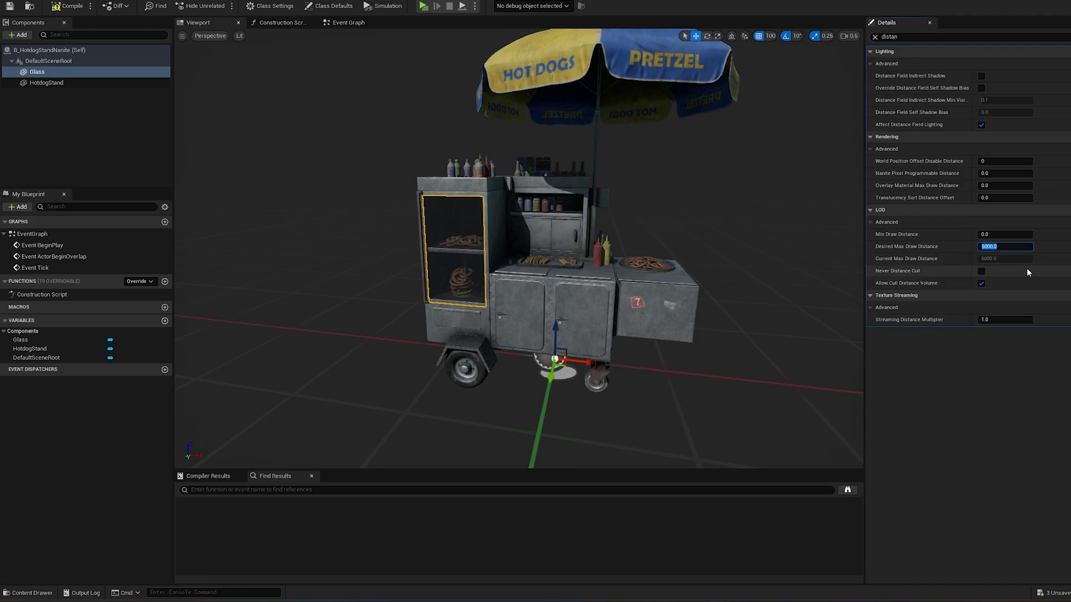
{"action": "left_click", "coordinate": [10, 6]}
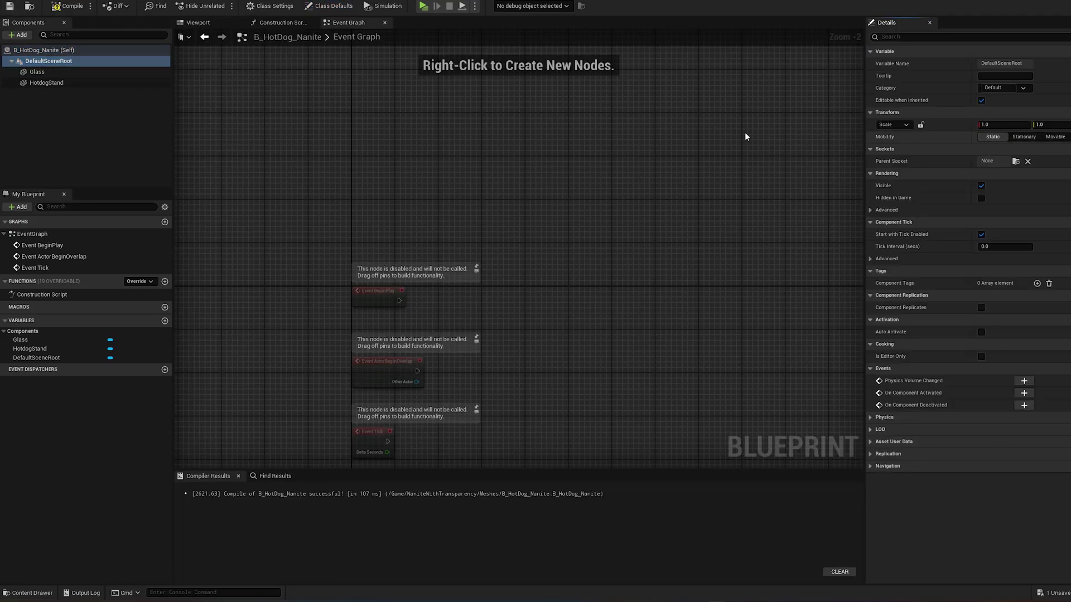
Set the mobility of the Glass and HotdogStand components to Static.
{"action": "left_click", "coordinate": [37, 72]}
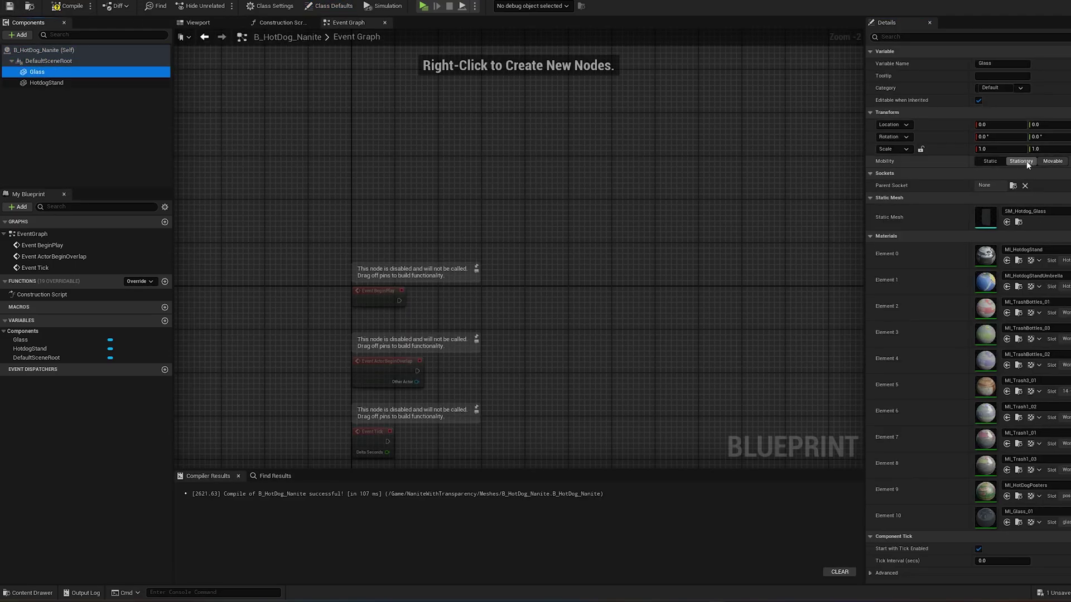
{"action": "left_click", "coordinate": [139, 82]}
{"action": "left_click", "coordinate": [991, 162]}
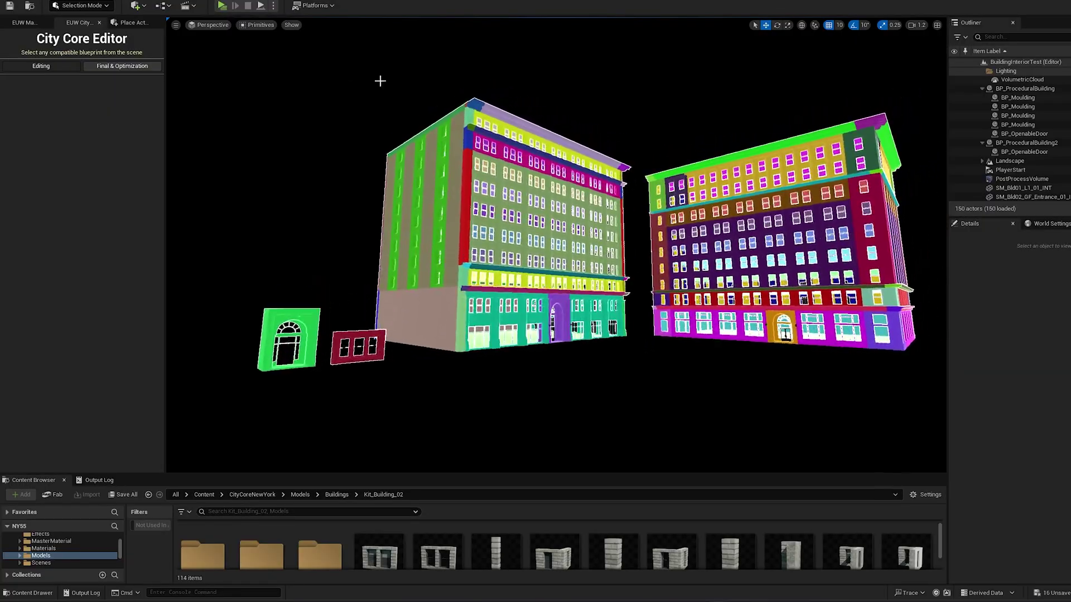
Inspect the procedural buildings up close in the Nanite Primitives and Triangles visualizations.
{"action": "right_click_drag", "start_coordinate": [379, 82], "coordinate": [380, 82]}
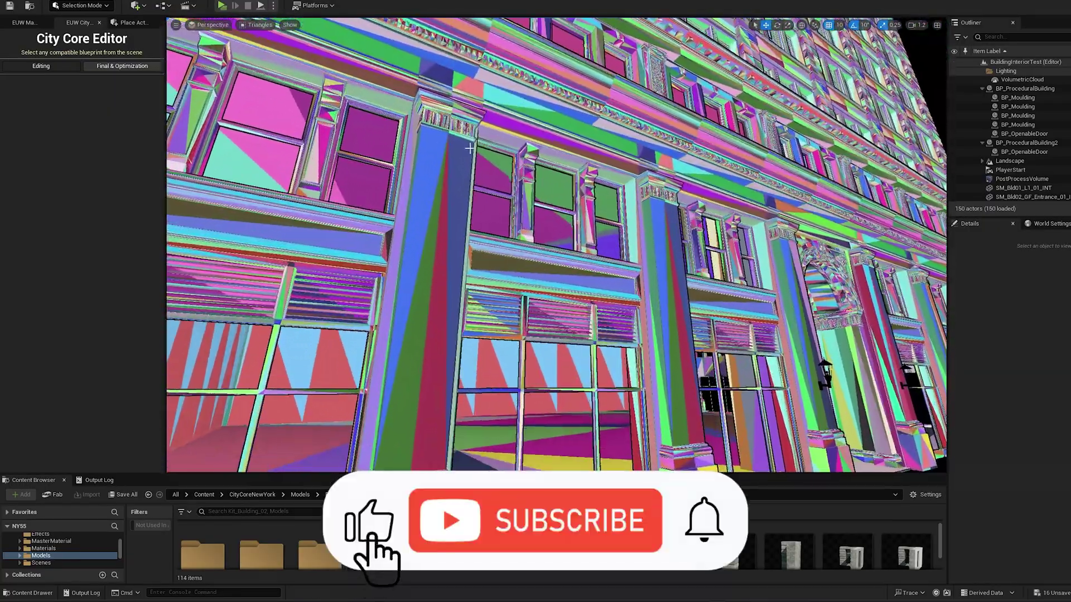
{"action": "left_click", "coordinate": [260, 25]}
{"action": "left_click", "coordinate": [272, 62]}
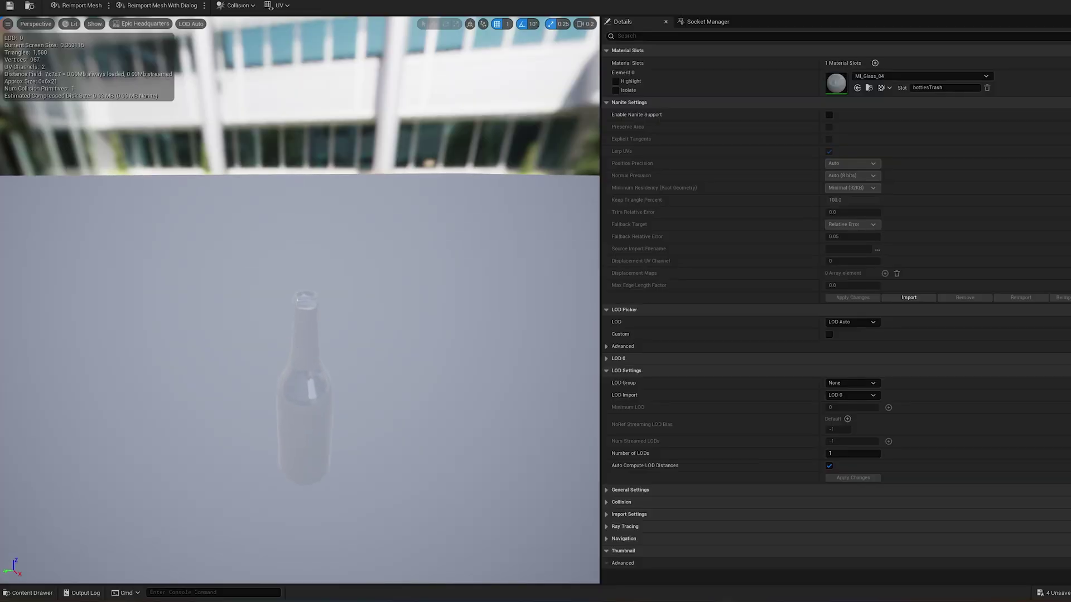
Inspect the glass bottle mesh up close and open its MI_Glass_04 material.
{"action": "key", "text": "s"}
{"action": "right_click_drag", "start_coordinate": [300, 300], "coordinate": [312, 287]}
{"action": "key", "text": "q"}
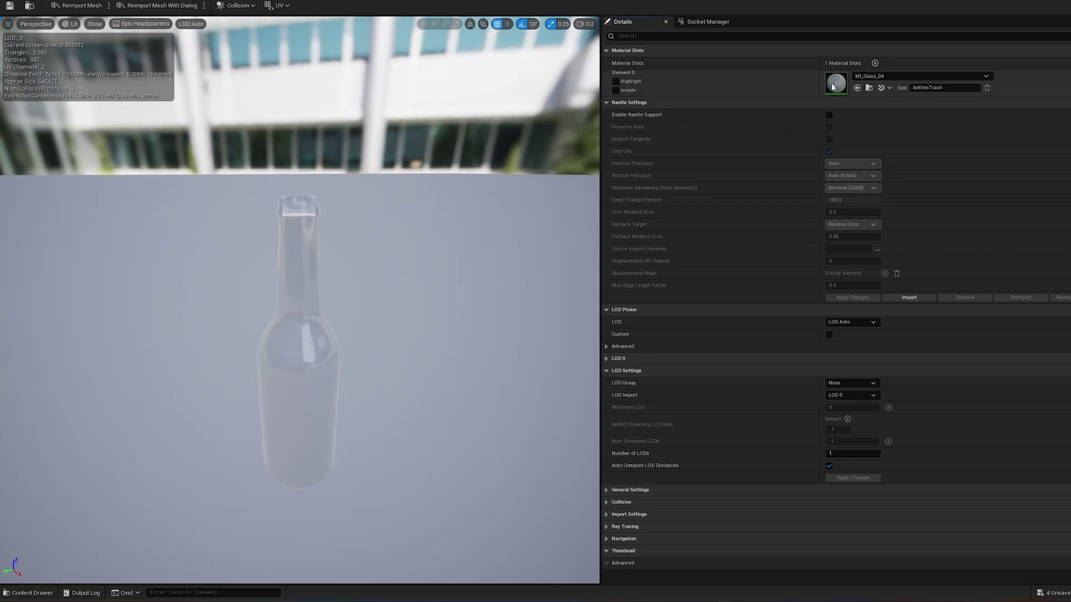
{"action": "double_click", "coordinate": [835, 84]}
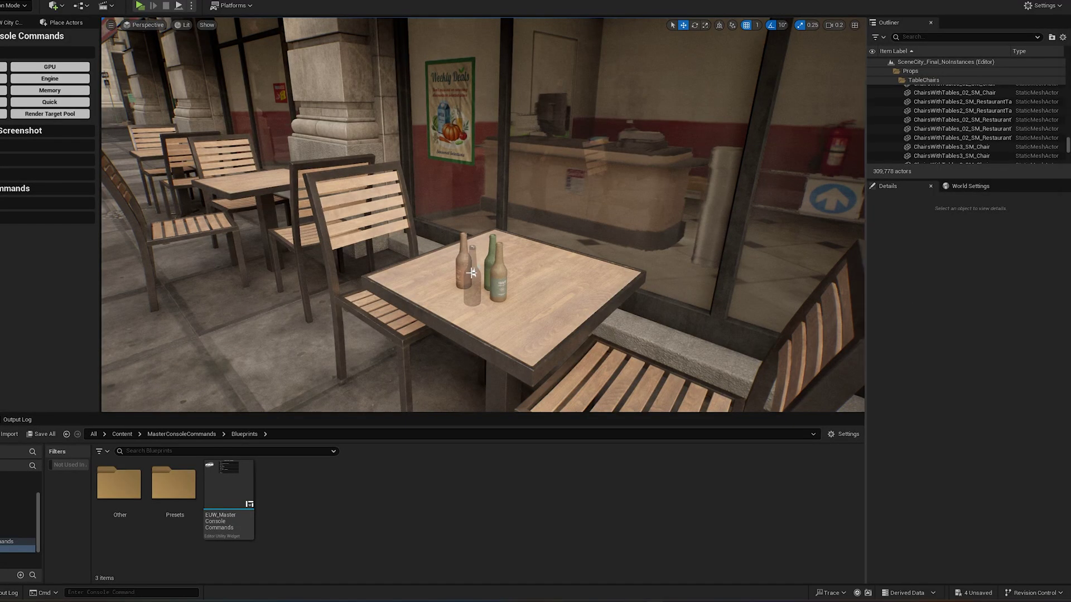
Set the Desired Max Draw Distance of the clear glass bottle on the restaurant table to 4000.
{"action": "left_click", "coordinate": [471, 273]}
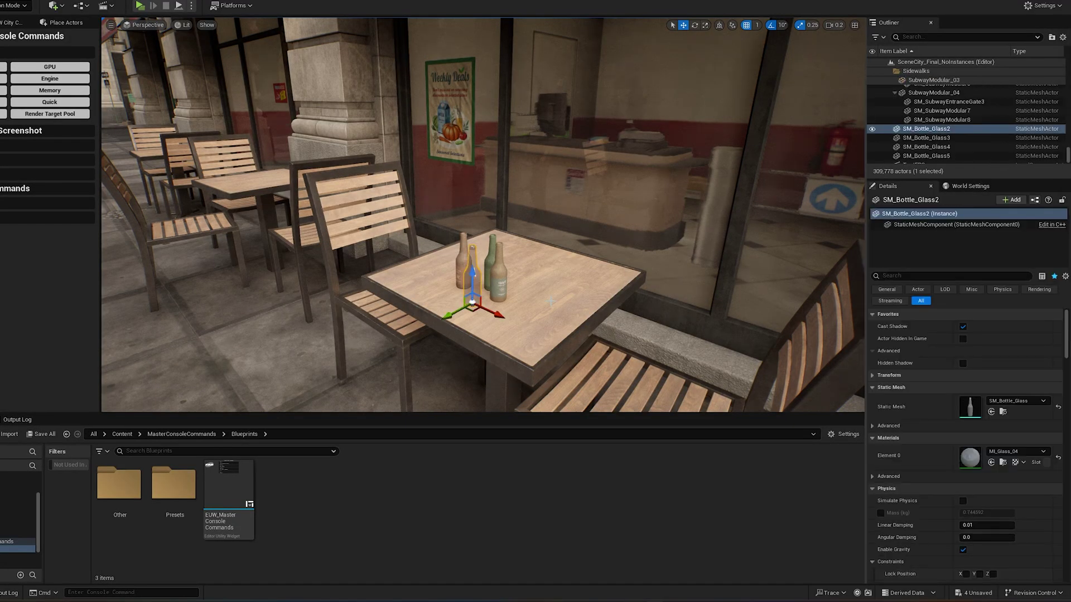
{"action": "left_click", "coordinate": [915, 275]}
{"action": "type", "text": "distance"}
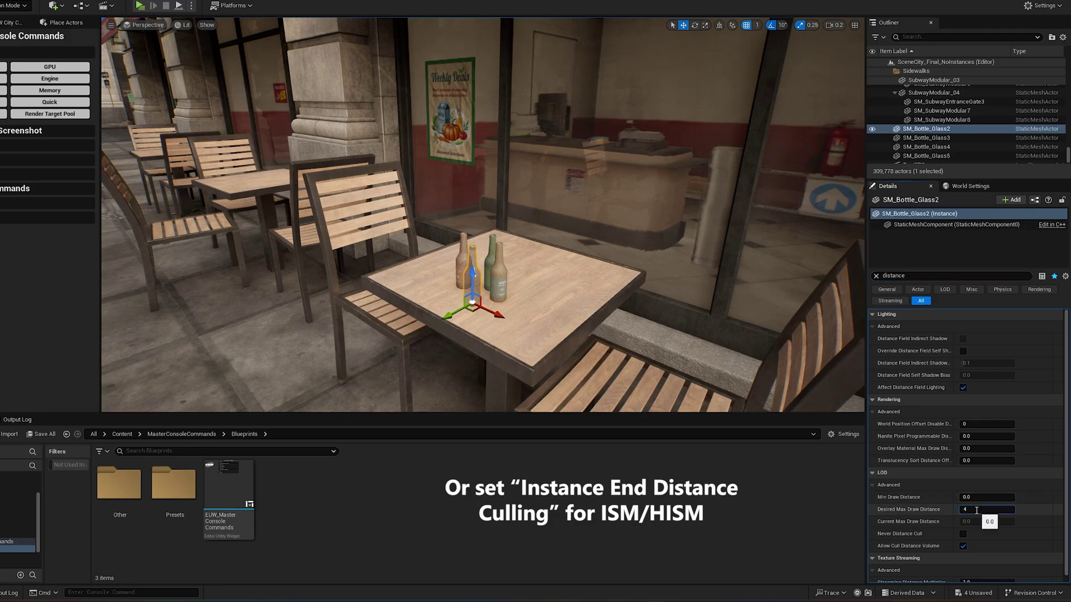
{"action": "left_click", "coordinate": [976, 510]}
{"action": "type", "text": "4000"}
{"action": "key", "text": "Return"}
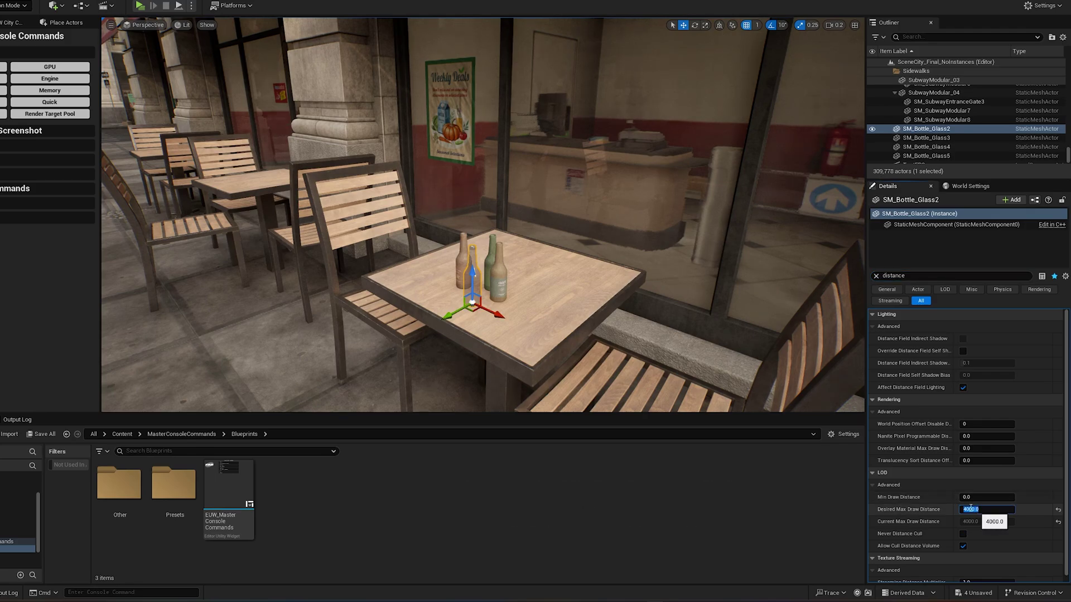
Check the glass bottle's distance culling by backing away from the table in game view.
{"action": "key", "text": "s"}
{"action": "key", "text": "g"}
{"action": "key", "text": "s"}
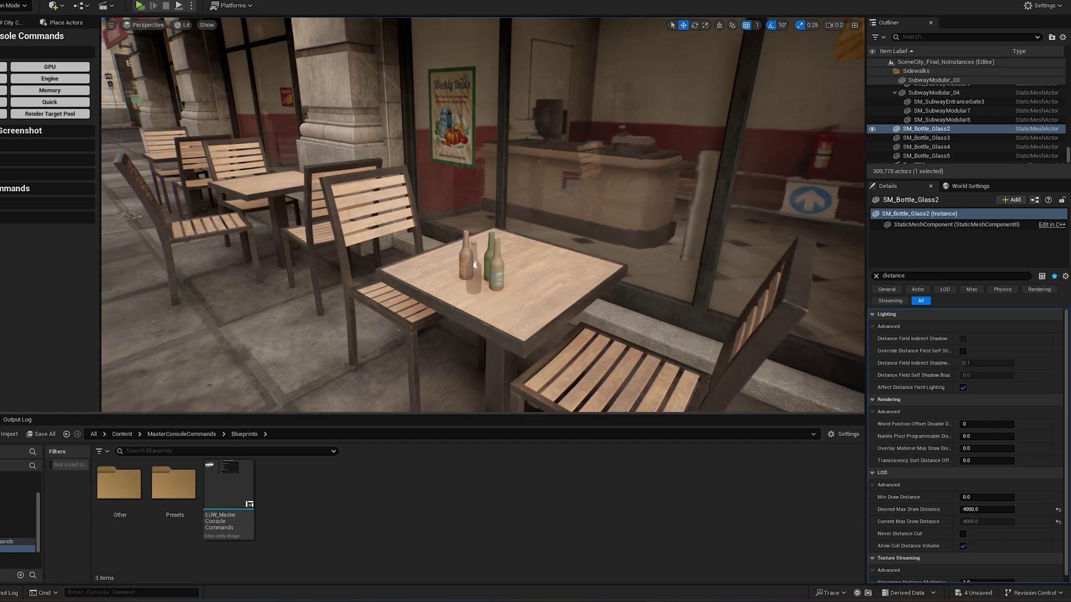
{"action": "key", "text": "s"}
{"action": "scroll", "coordinate": [476, 256], "scroll_direction": "up", "scroll_amount": 4}
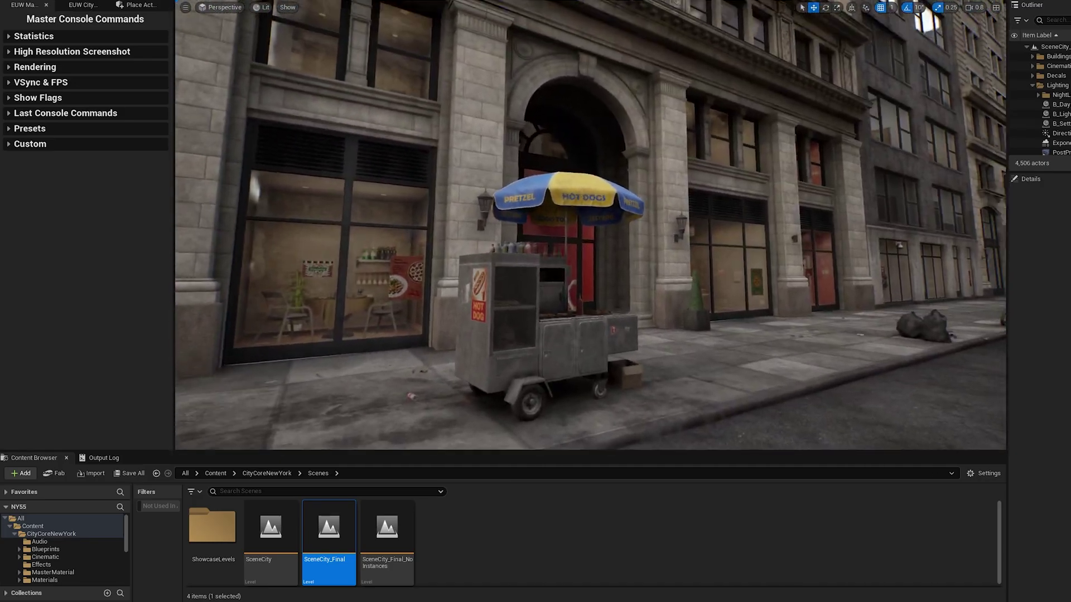
Profile a GPU frame of the hot dog stand scene, filter the passes by "trans", and expand the Translucency and DiffuseIndirectAndAO entries.
{"action": "key", "text": "ctrl+shift+comma"}
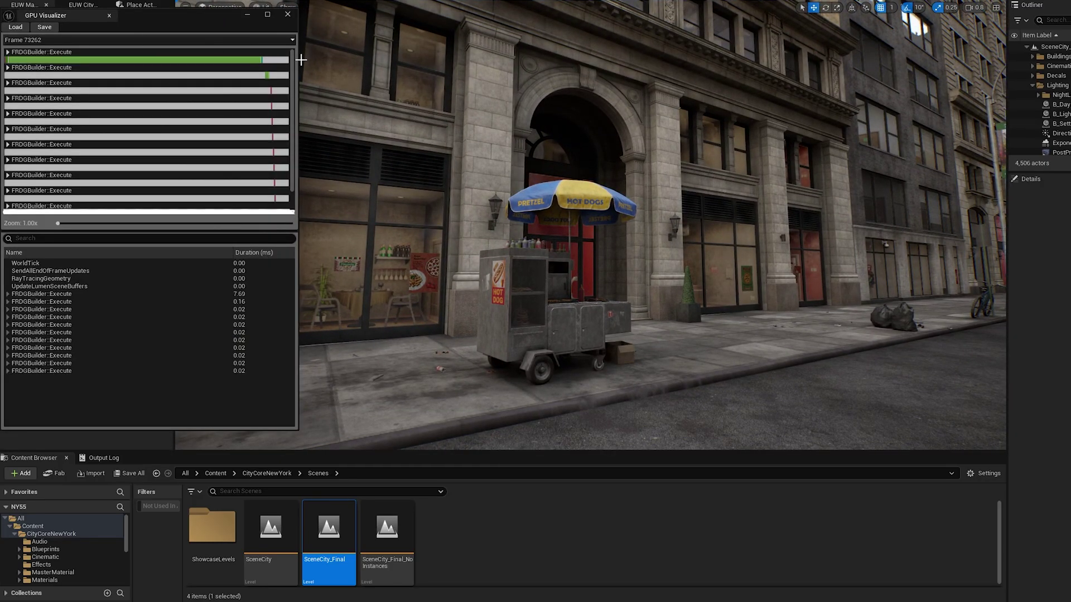
{"action": "left_click_drag", "start_coordinate": [298, 85], "coordinate": [545, 85]}
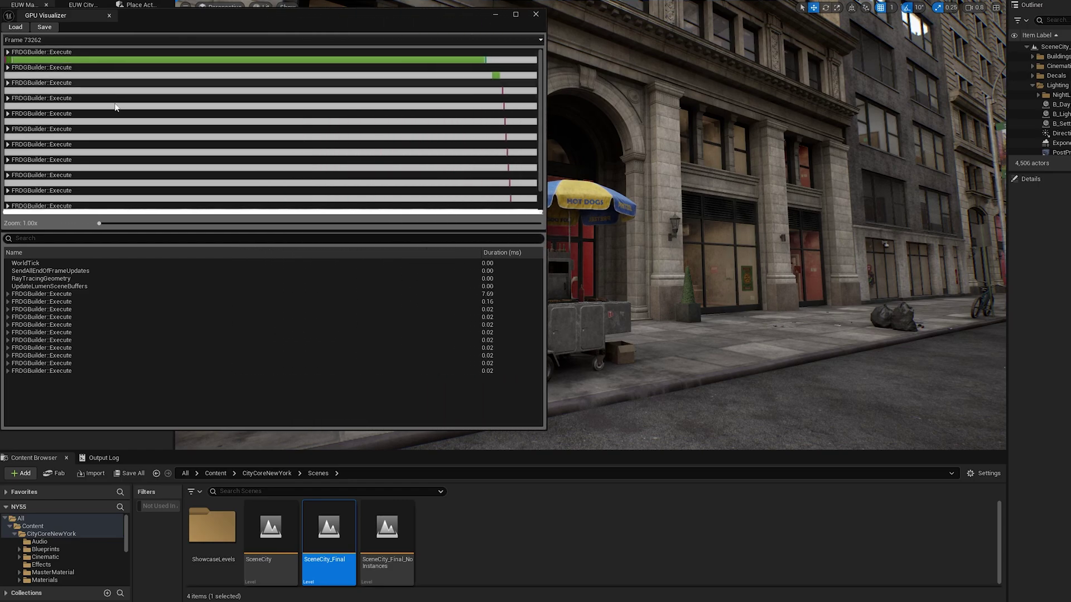
{"action": "type", "text": "trans"}
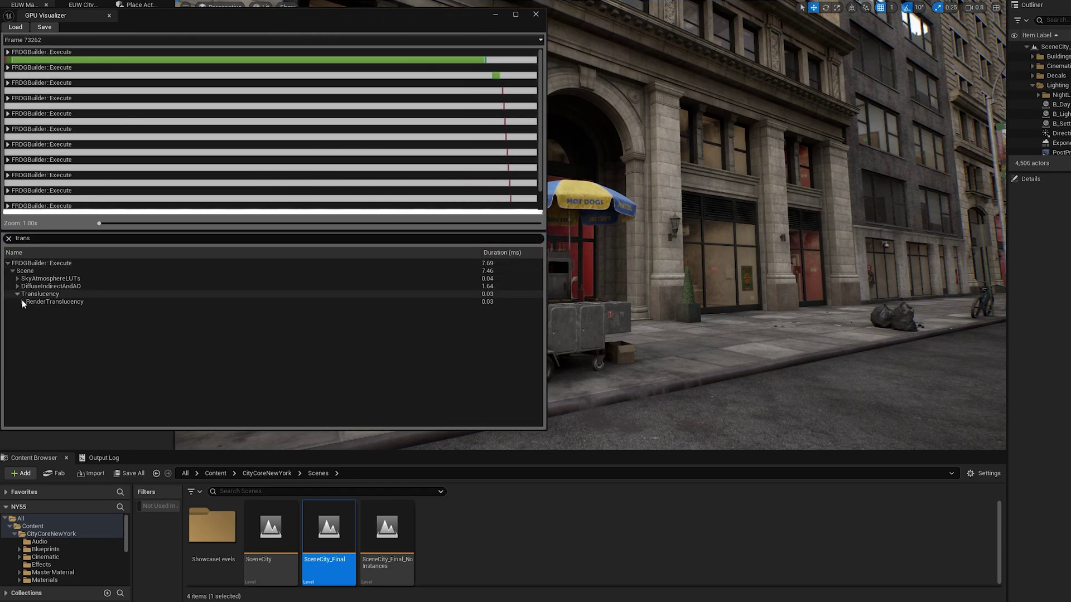
{"action": "left_click", "coordinate": [23, 302]}
{"action": "left_click", "coordinate": [17, 286]}
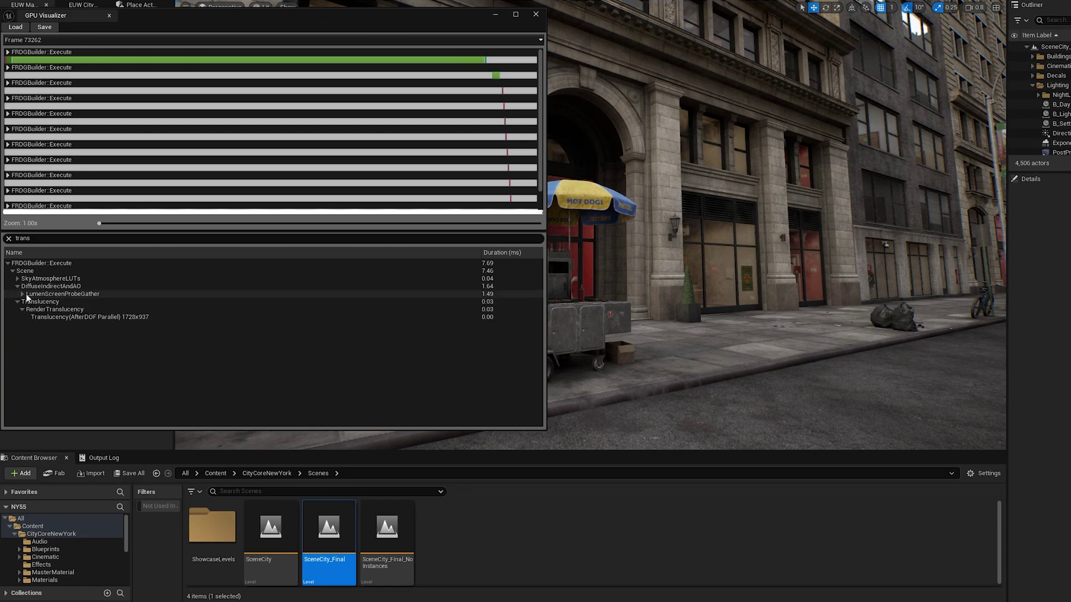
{"action": "left_click", "coordinate": [23, 293]}
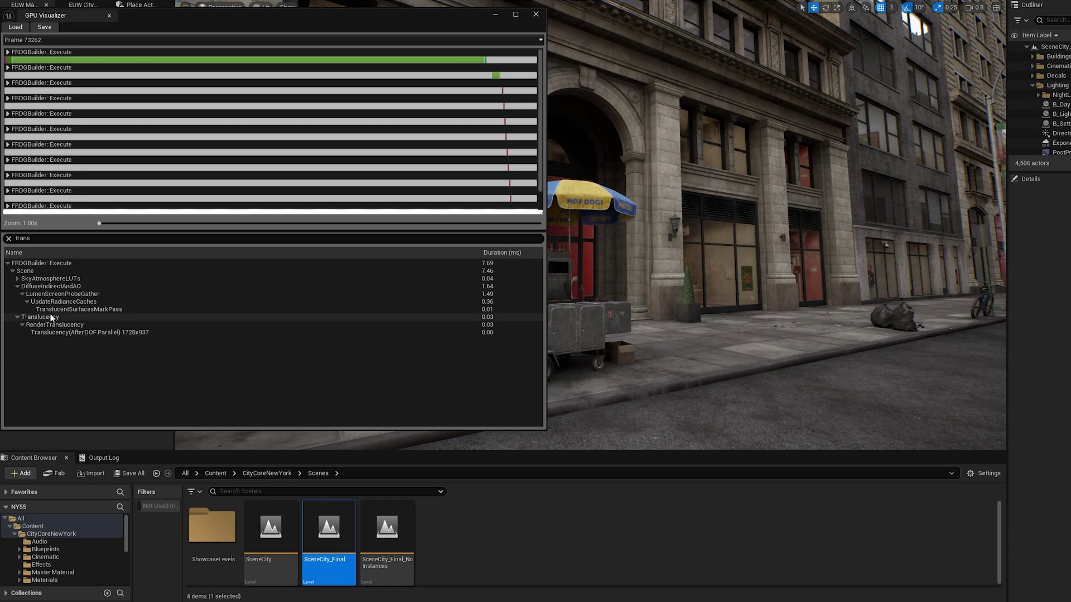
{"action": "left_click", "coordinate": [34, 309]}
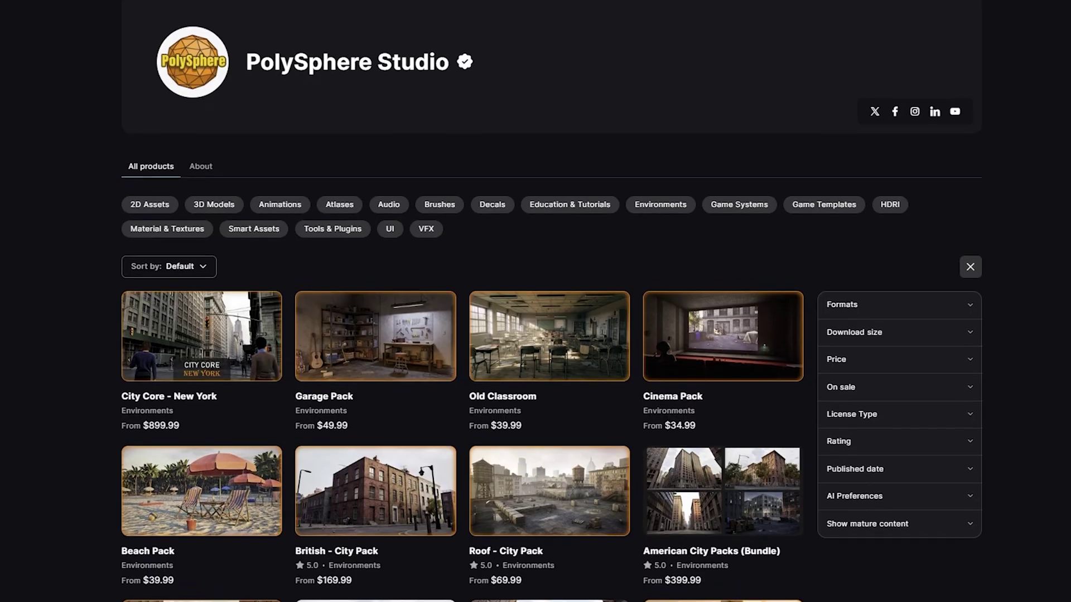
{"action": "scroll", "coordinate": [535, 335], "scroll_direction": "down", "scroll_amount": 4}
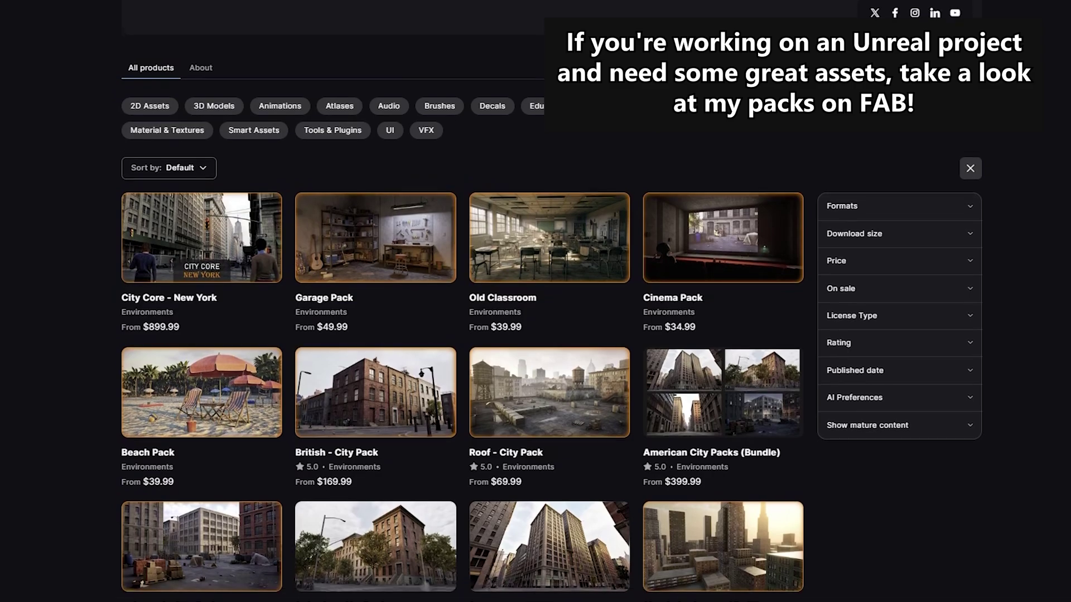